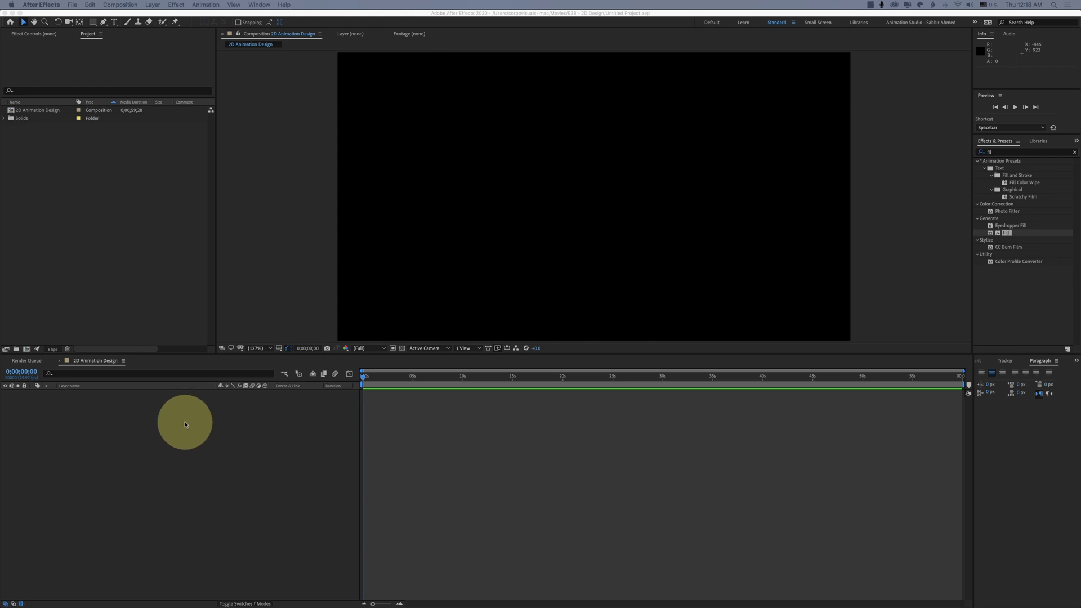
Create a 1920 x 1080 px cyan solid named "sky" and lock its layer
right_click(185, 422)
key("Escape")
right_click(227, 432)
mouse_move(259, 439)
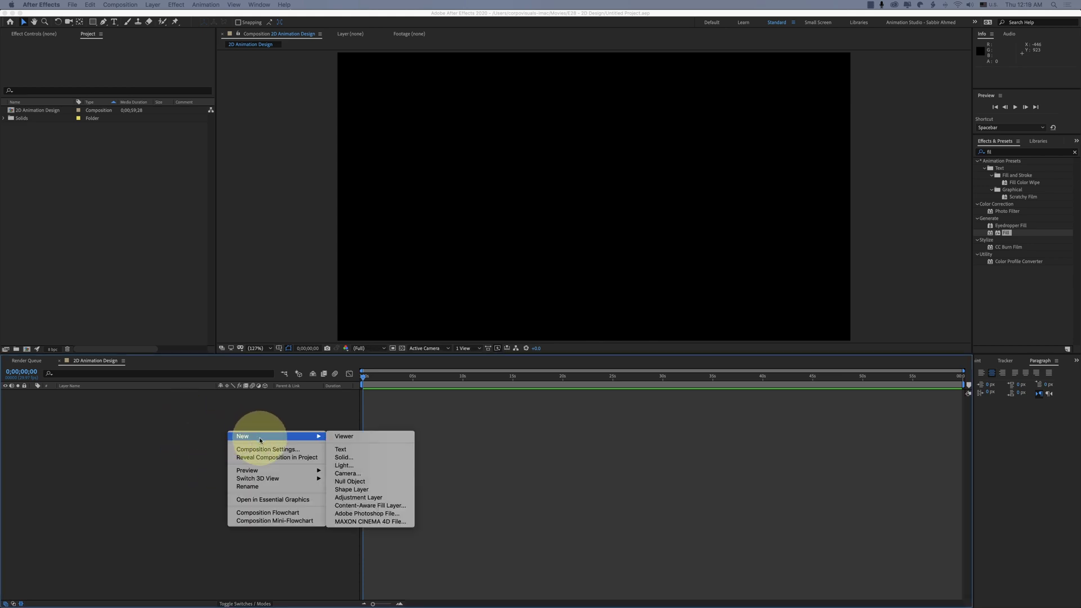
left_click(357, 458)
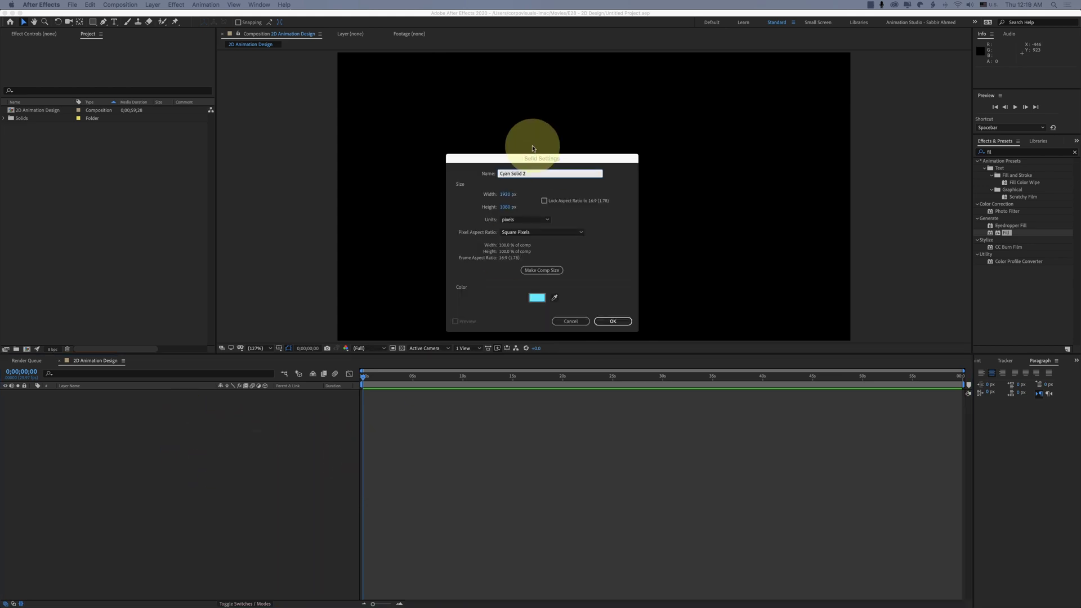
type("sky")
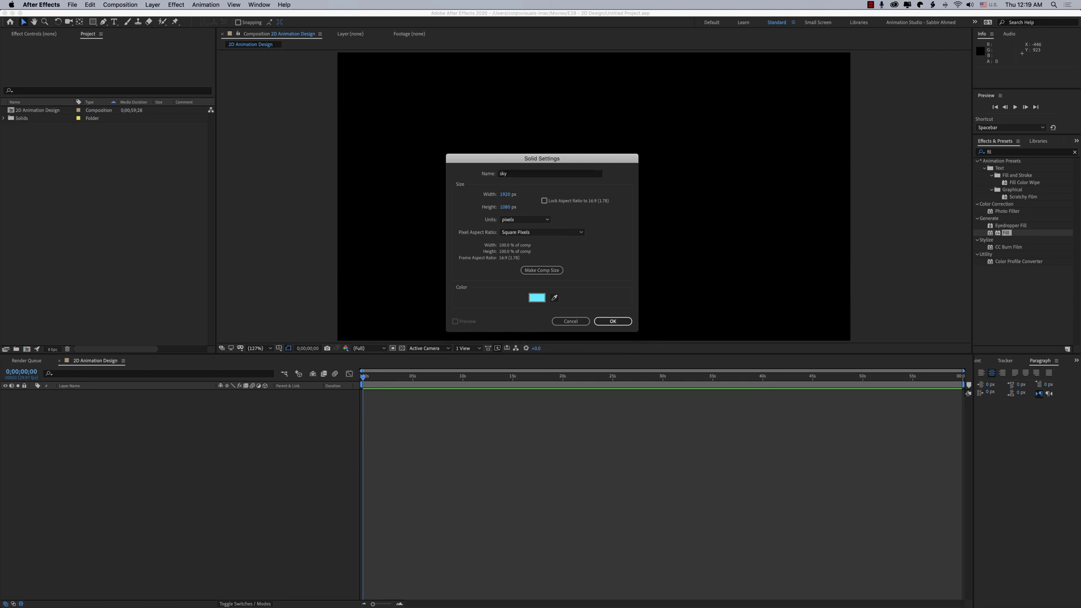
key("Return")
left_click(25, 394)
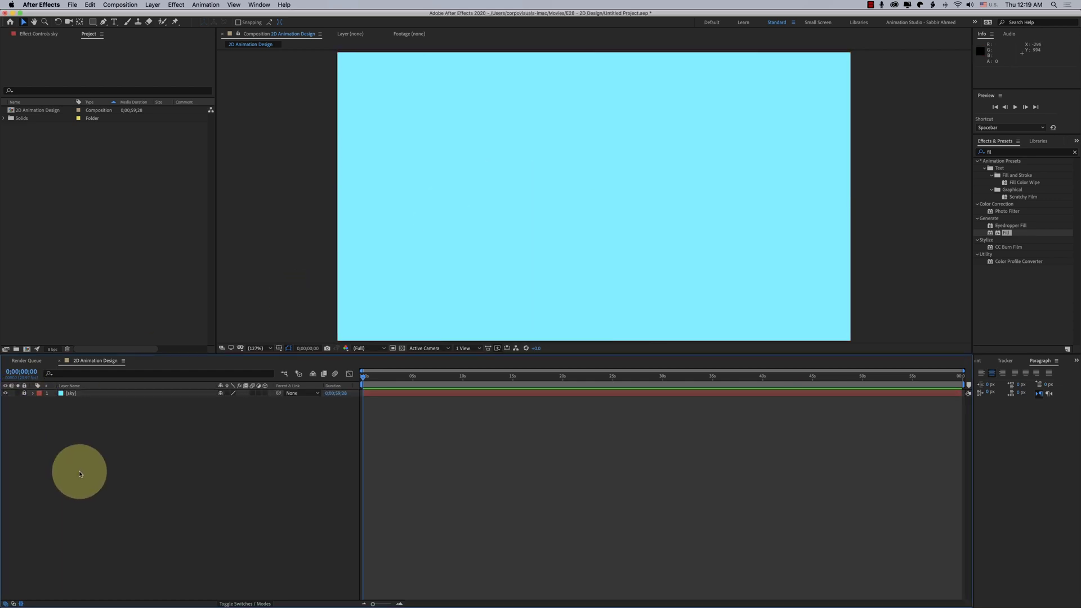
Set the shape fill to green 298039 and draw a wavy ground shape across the composition's lower half with the Pen tool
left_click(104, 22)
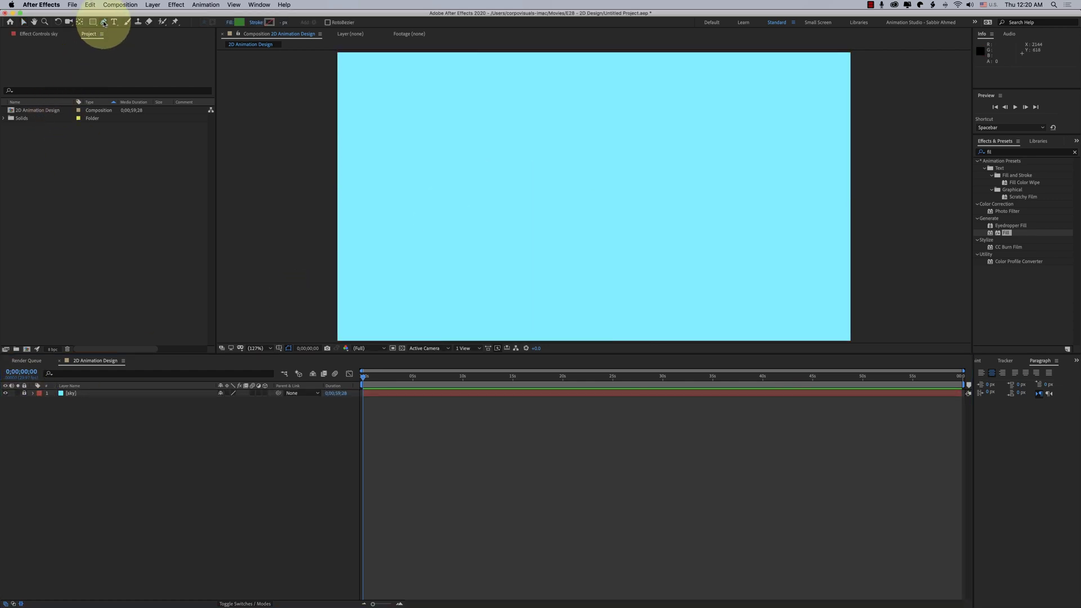
left_click(239, 22)
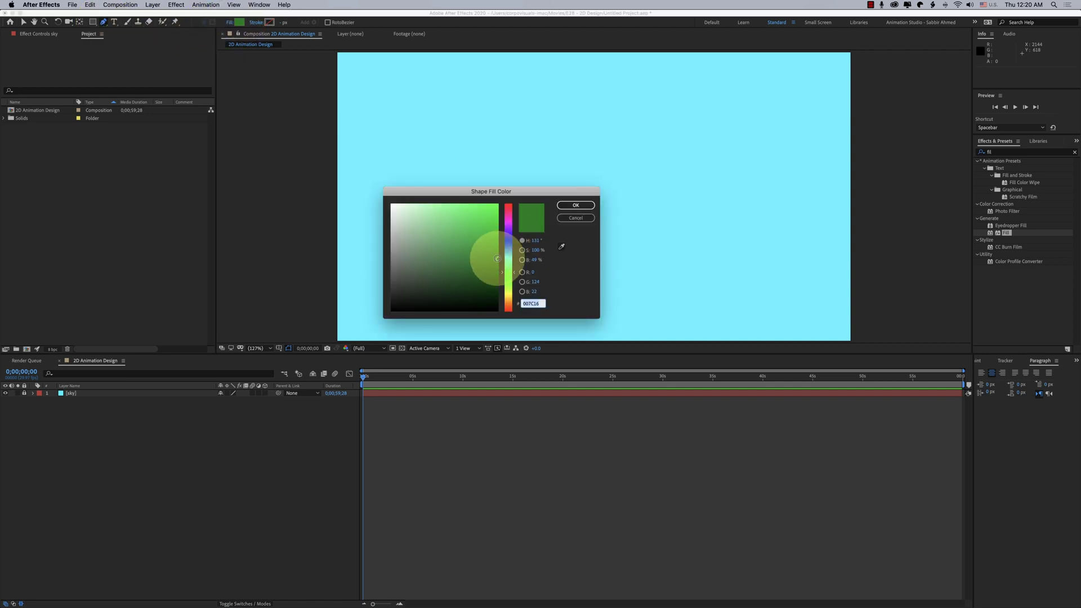
left_click(480, 241)
left_click(462, 258)
left_click(575, 206)
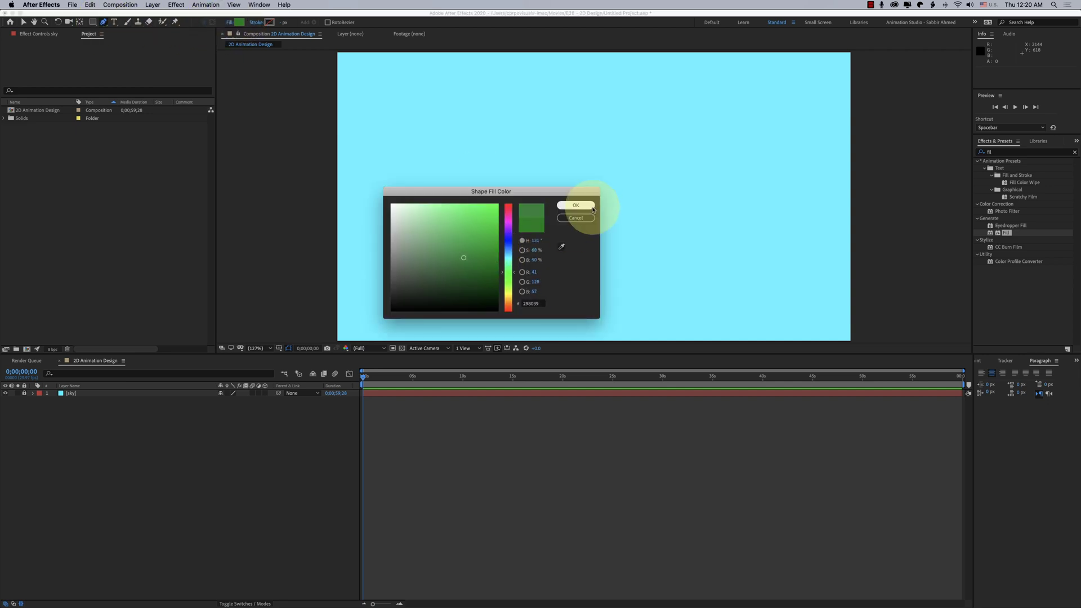
left_click(321, 251)
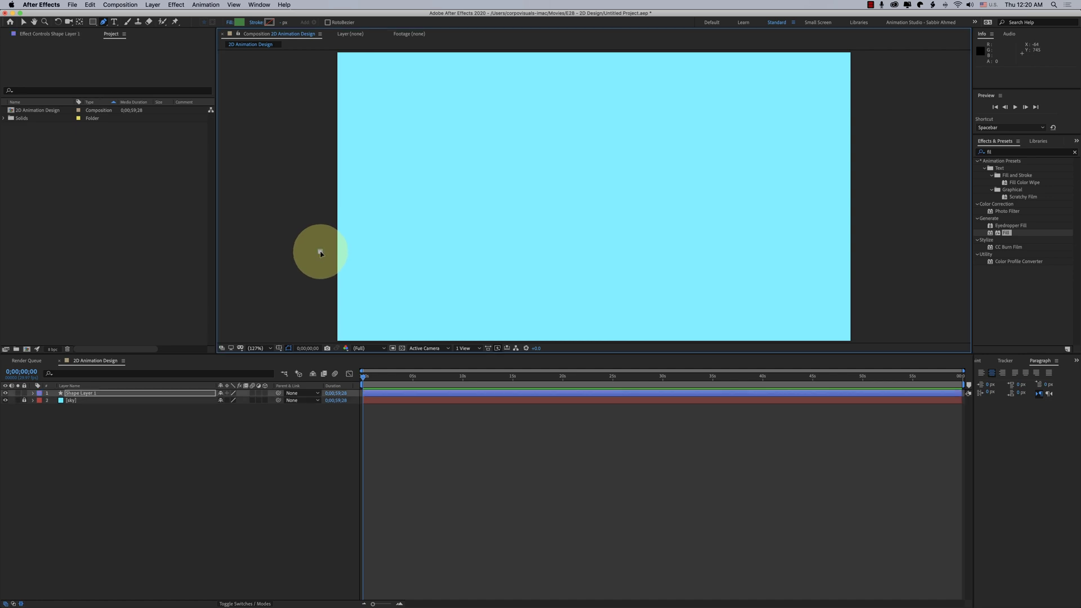
left_click_drag(511, 213, 583, 231)
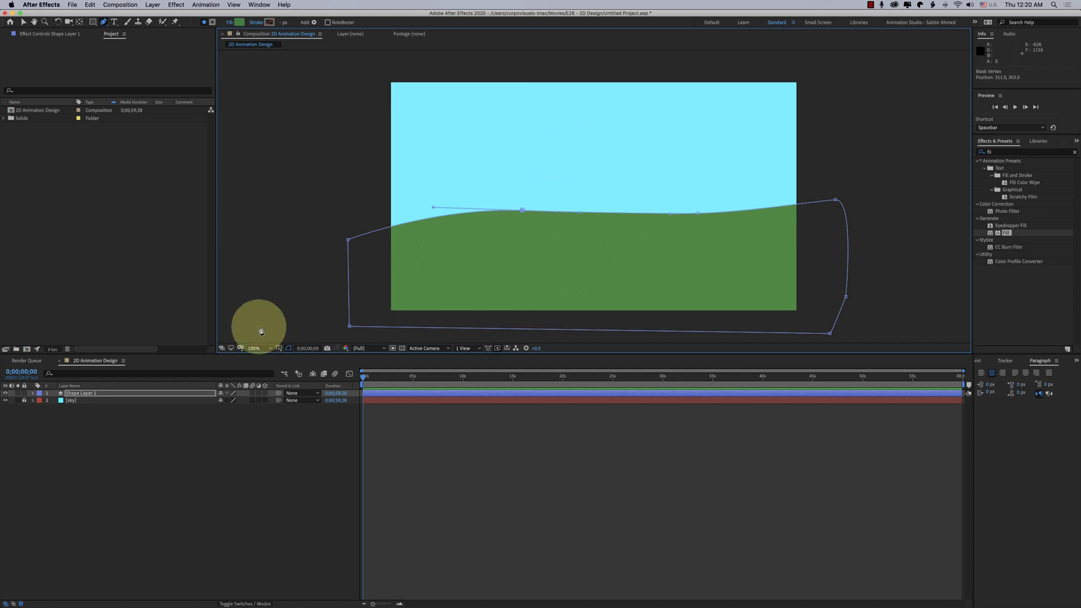
Rename the green shape layer "ground" and lock it
left_click(89, 393)
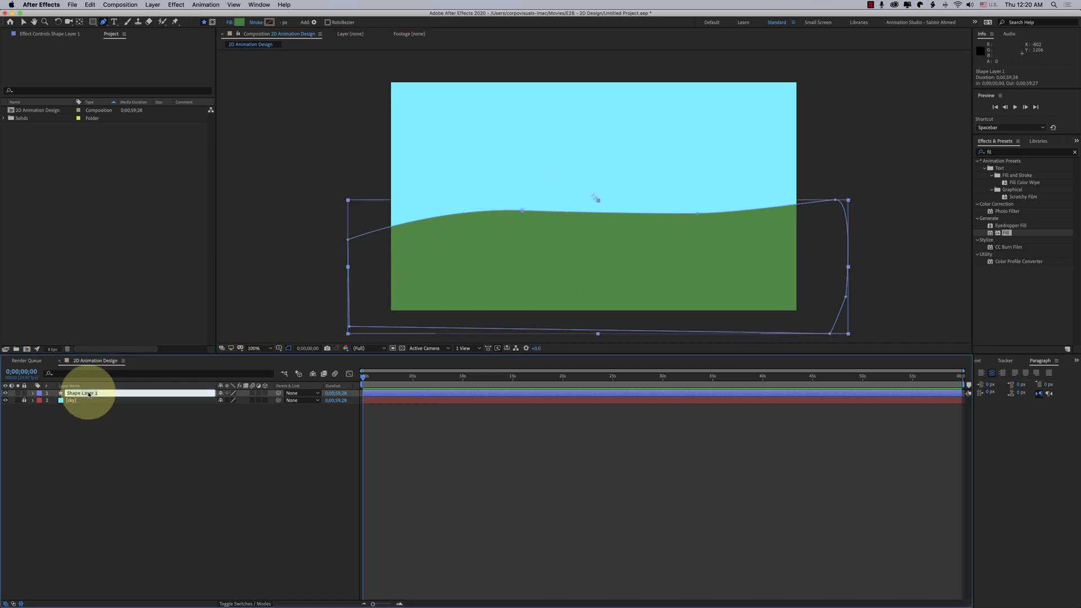
type("gro")
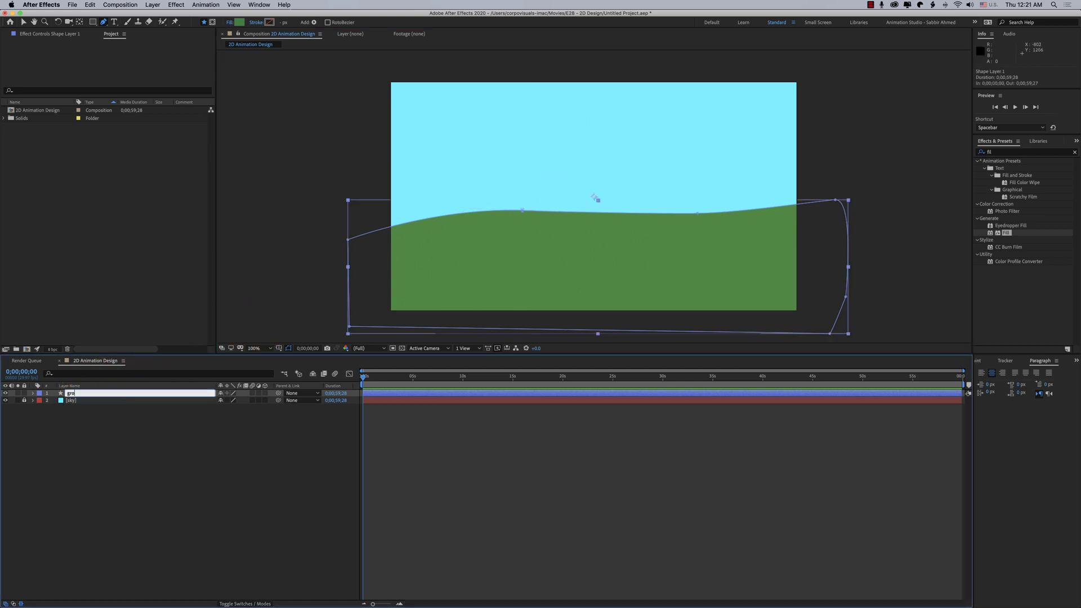
type("und")
key("Return")
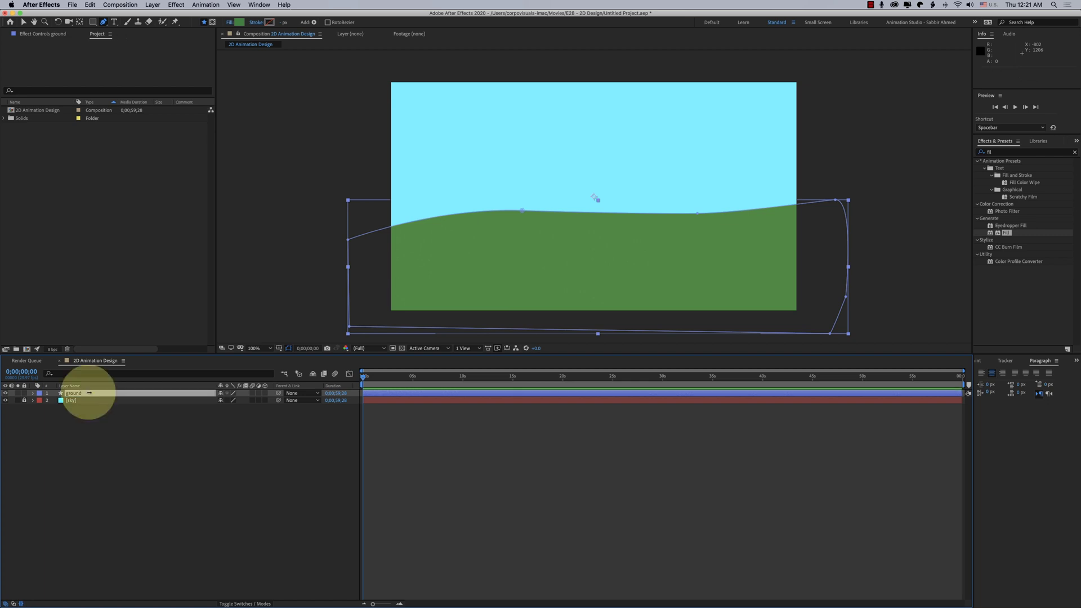
left_click(24, 393)
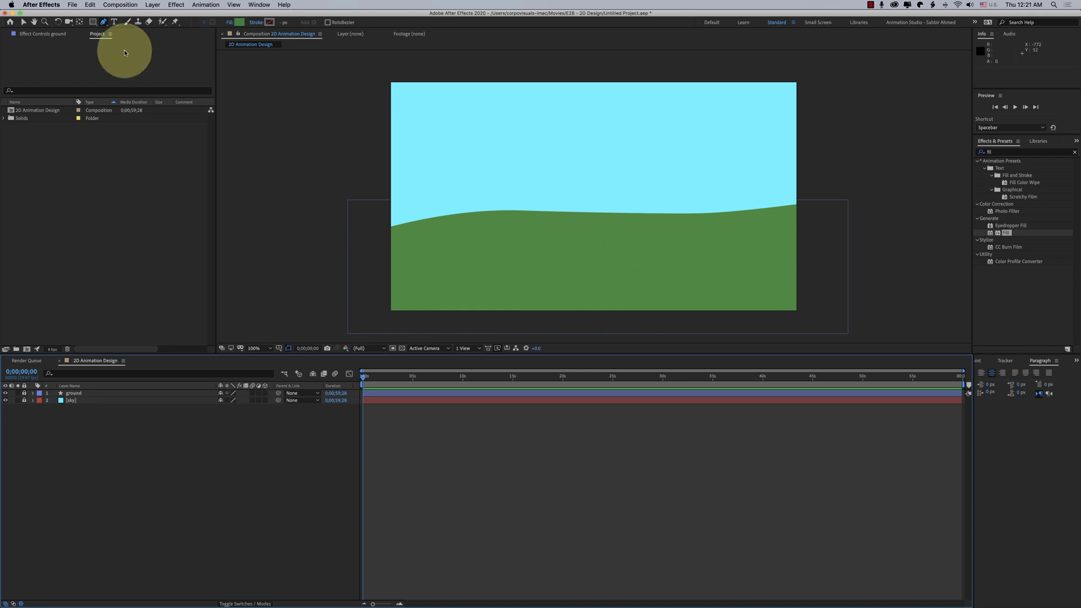
Set the shape fill to white FFFFFF and draw a small circle in the upper-left sky with the Ellipse tool
left_click_drag(93, 22, 112, 40)
left_click(239, 22)
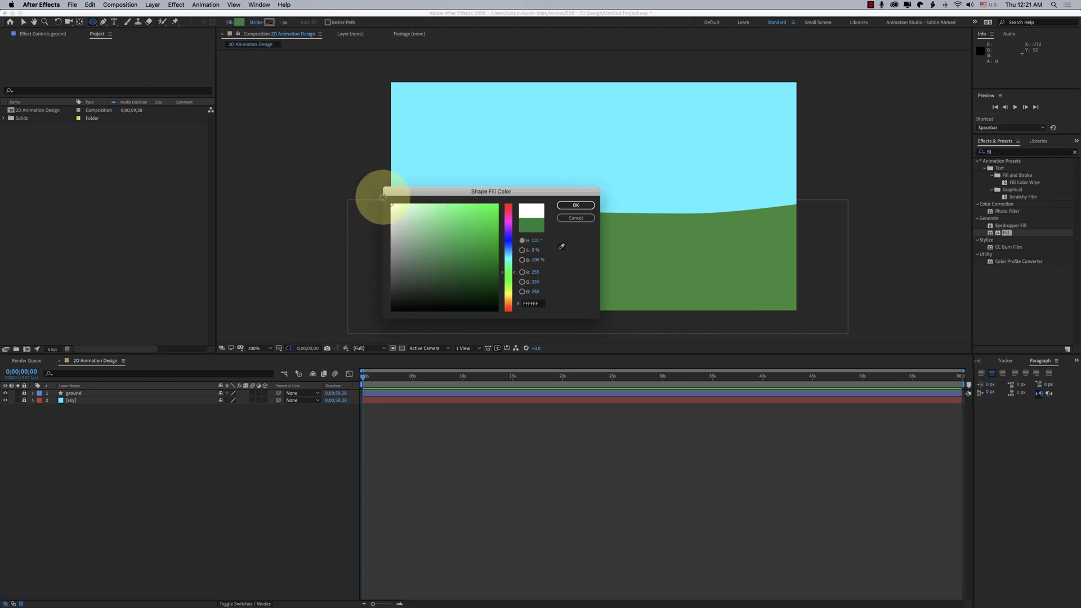
left_click(566, 207)
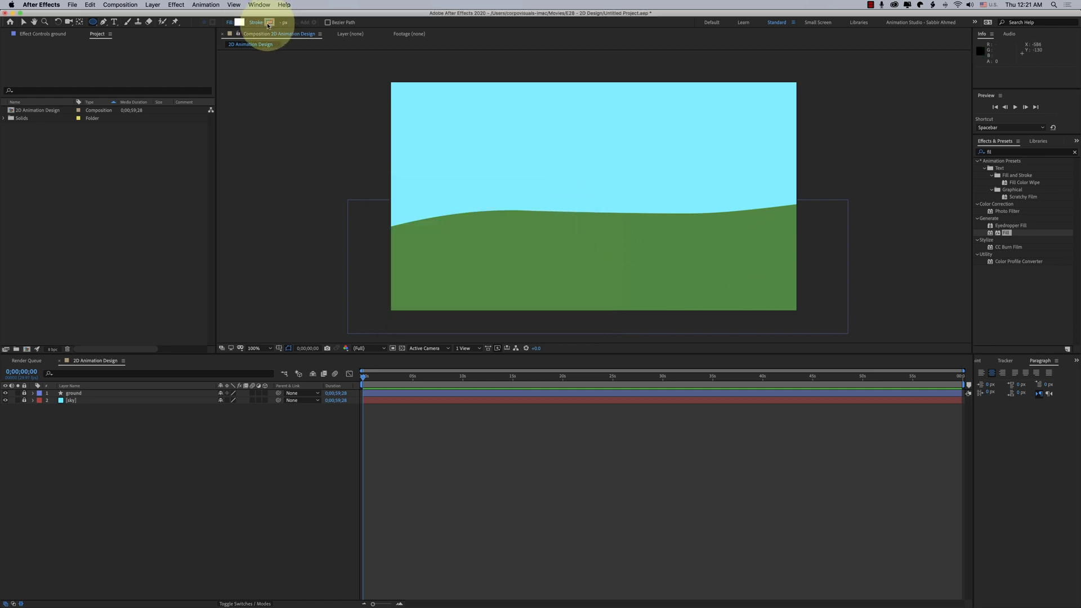
left_click(542, 164)
left_click_drag(433, 118, 583, 272)
scroll(454, 122, "up", 1)
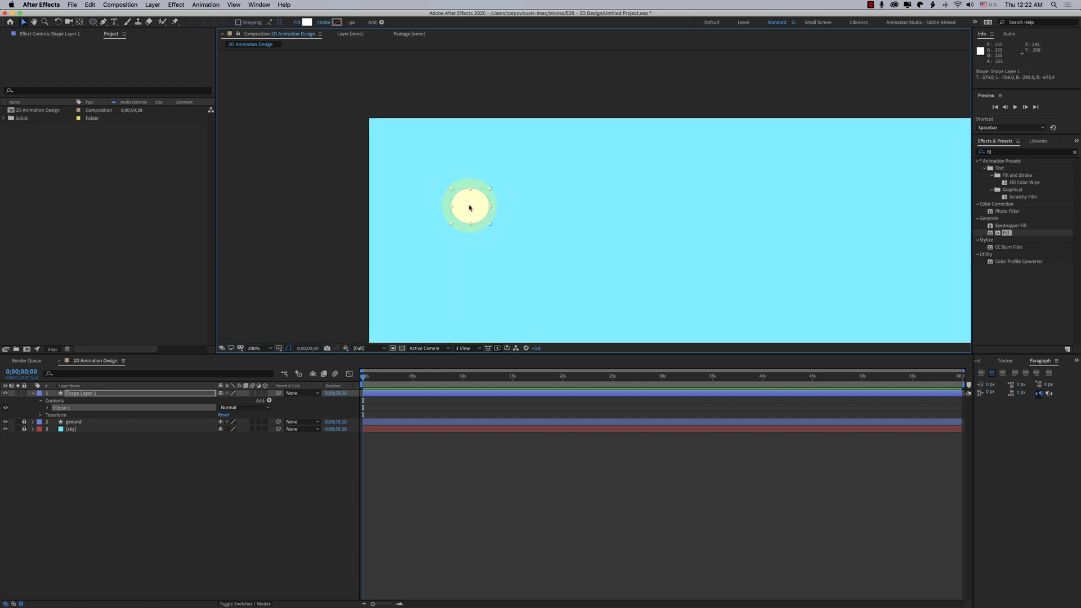
Duplicate the white circle five times, arranging and resizing the overlapping copies into a fluffy cloud
left_click(63, 408)
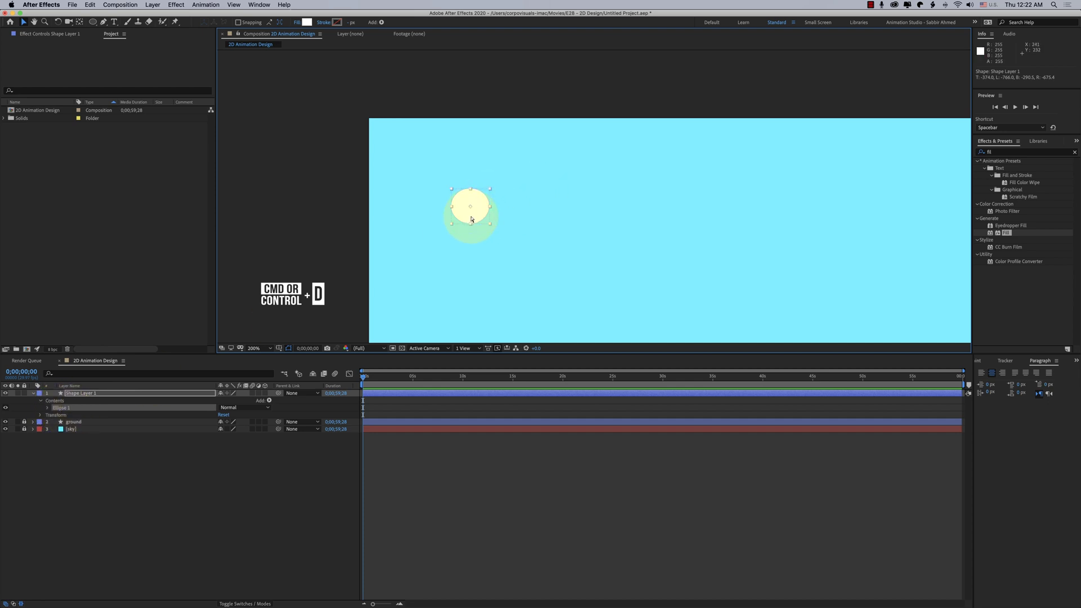
key("super+d")
left_click_drag(473, 221, 499, 206)
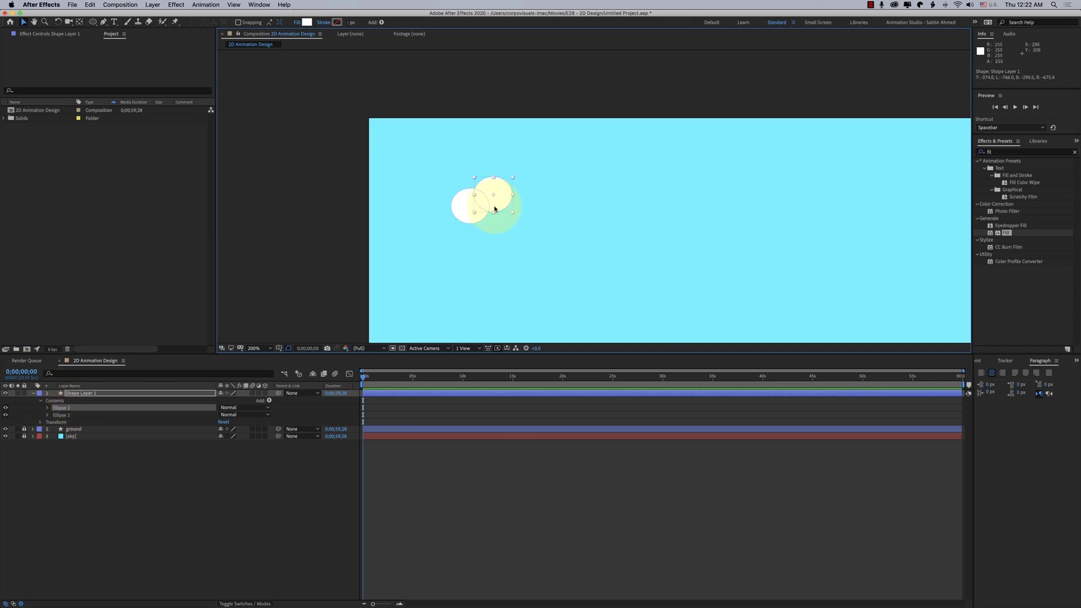
mouse_move(513, 214)
left_mouse_down()
mouse_move(501, 197)
mouse_move(523, 227)
left_mouse_up()
left_click(459, 210)
key("super+d")
left_click_drag(459, 210, 590, 219)
key("super+d")
key("super+d")
key("super+d")
left_click_drag(605, 233, 596, 227)
key("super+shift+a")
left_click(259, 356)
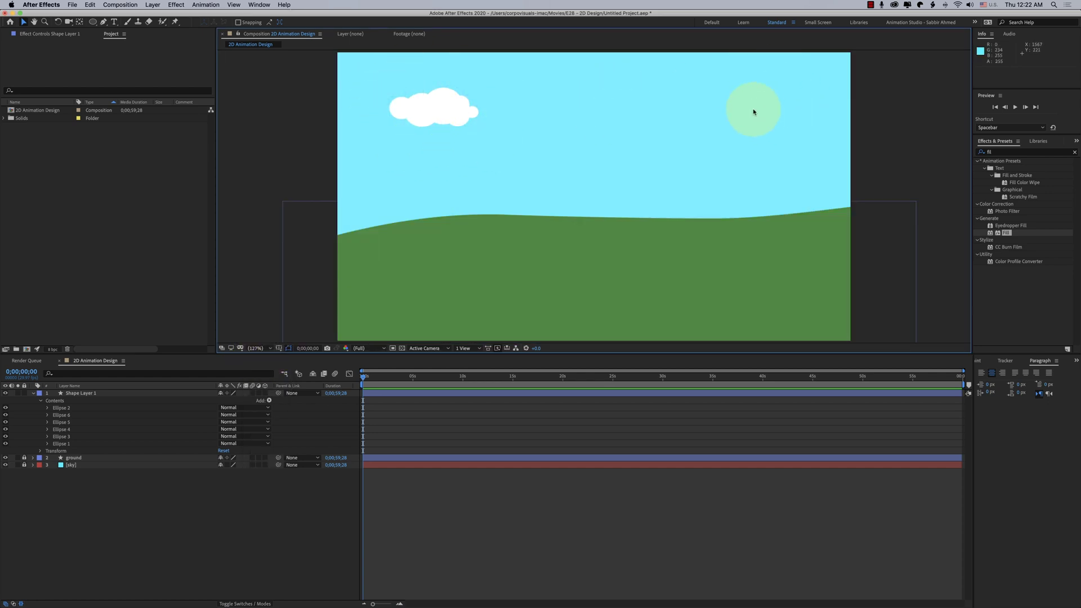
Duplicate the cloud layer three times and spread the copies across the middle and right of the sky
left_click(77, 393)
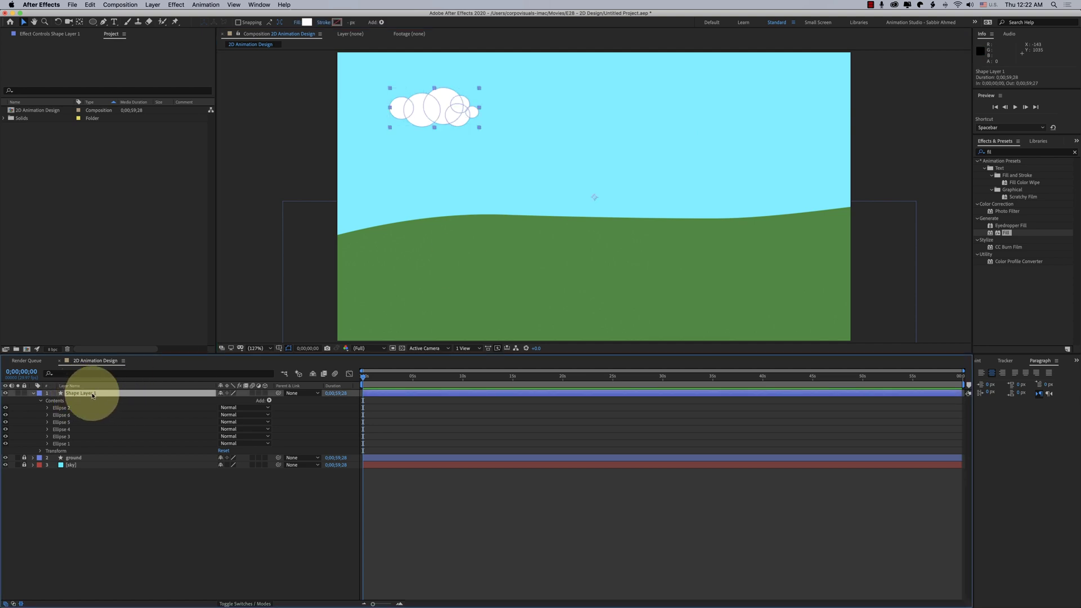
key("super+d")
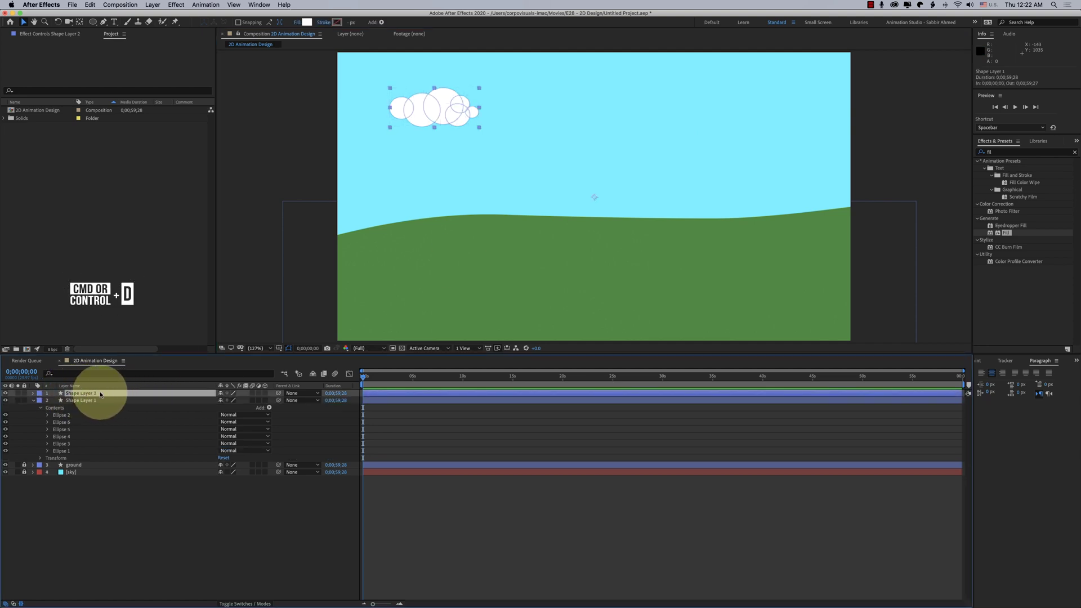
left_click_drag(457, 110, 688, 138)
key("super+d")
key("super+d")
left_click_drag(689, 139, 795, 88)
Switch to Safari, search Google Images for "cloud design 2d" and open a cloud vector result as reference
key("super+Tab")
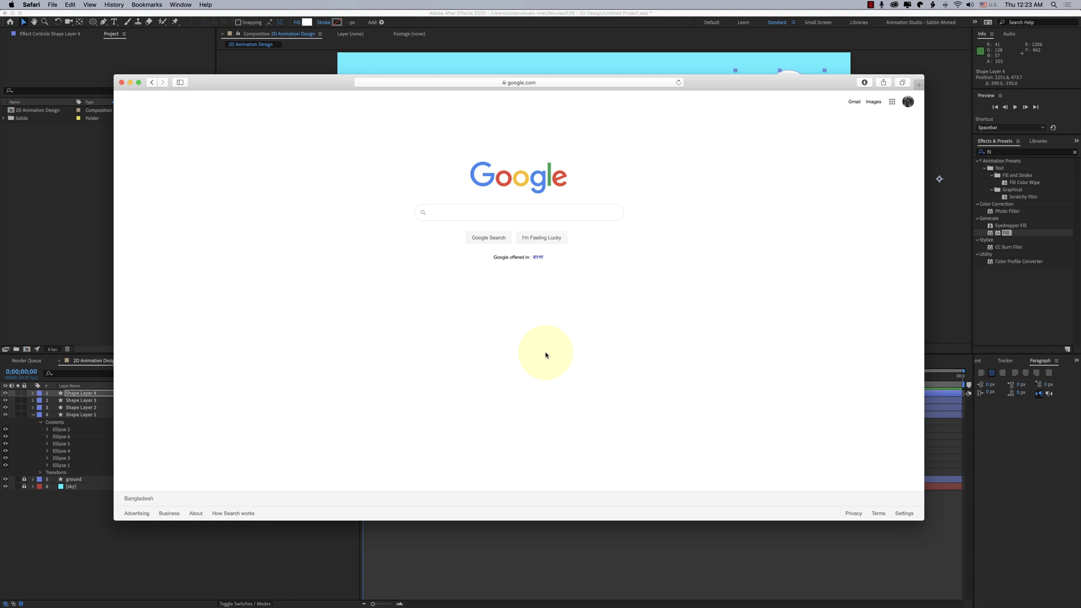
type("c")
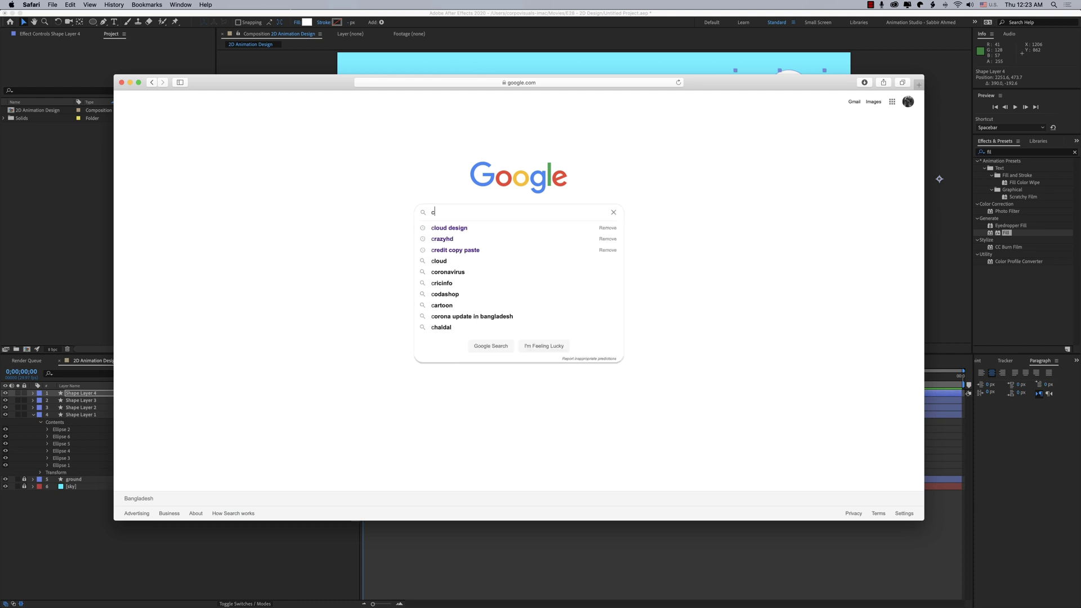
type("loud design 2d")
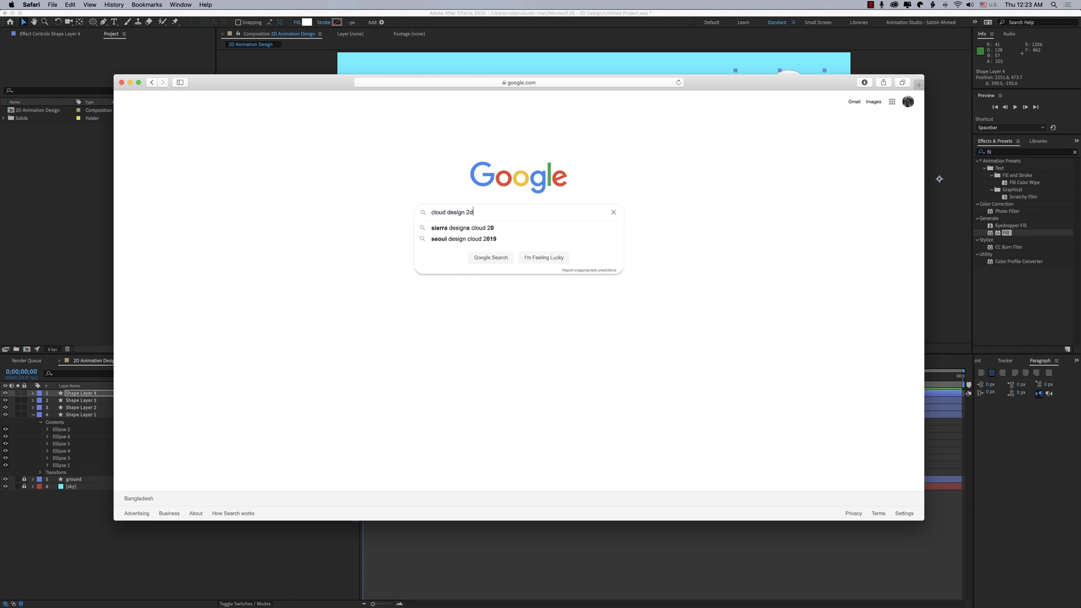
key("Return")
left_click(212, 130)
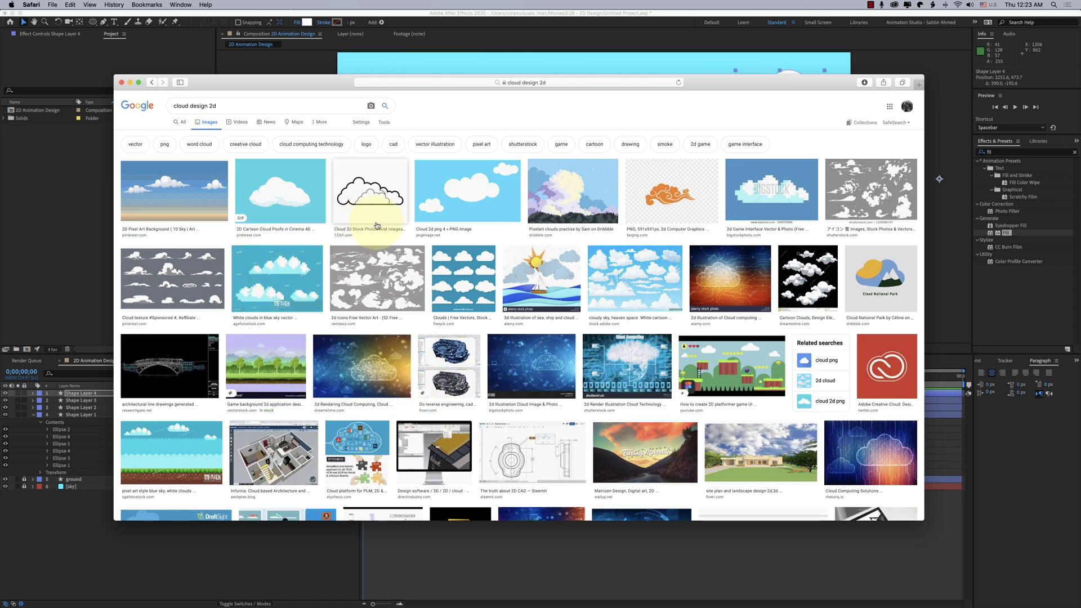
left_click(465, 280)
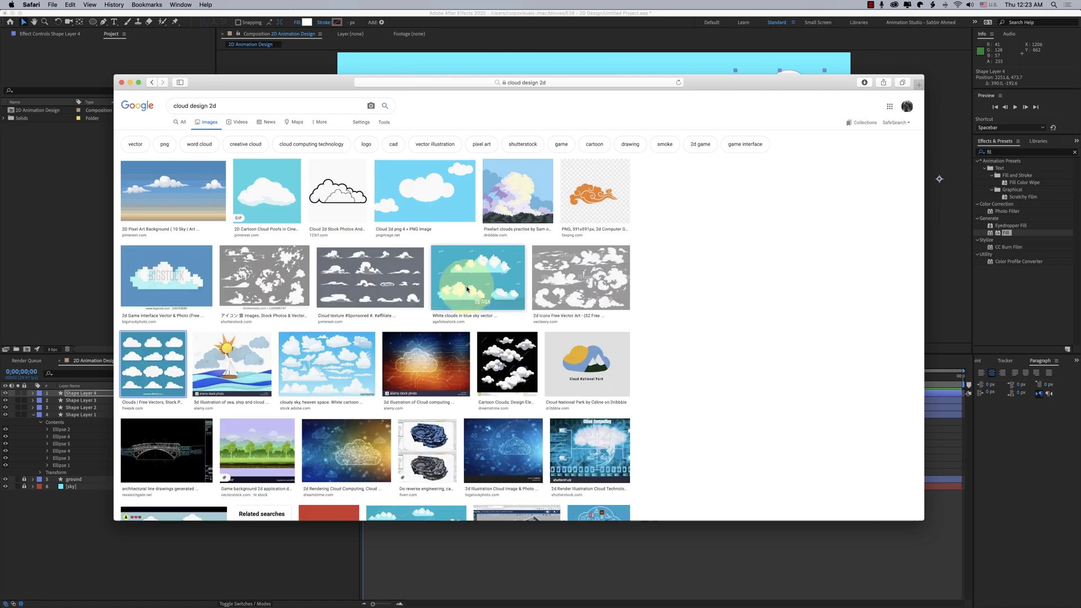
Add the downloaded clouds-background-flat-design_23-2147793755.jpg to the After Effects composition as the topmost layer and lock it
left_click(168, 534)
mouse_move(826, 597)
left_click(867, 589)
left_click_drag(871, 549, 597, 438)
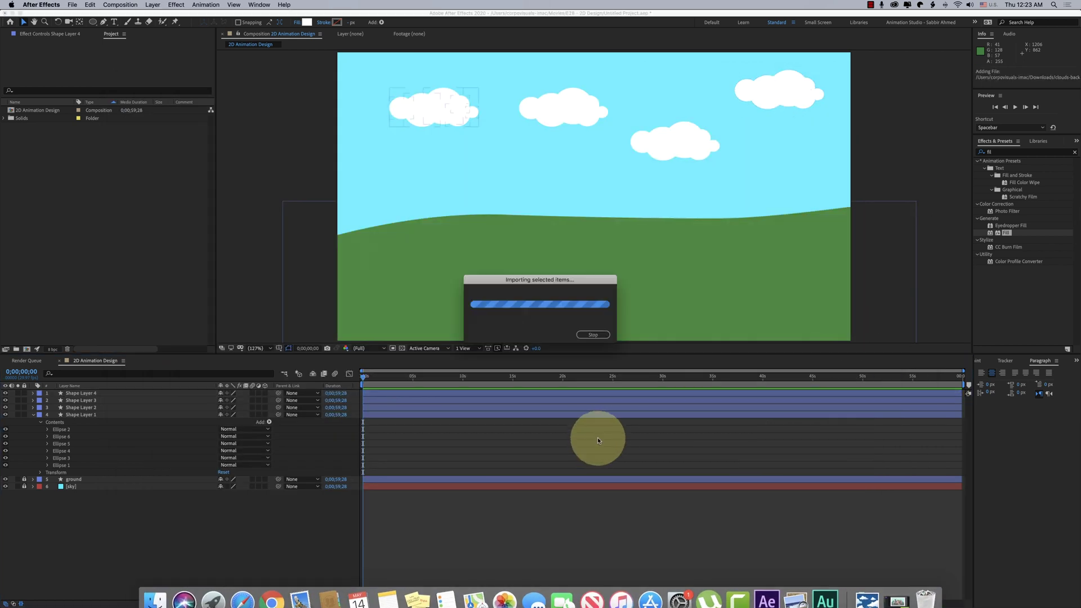
left_click(24, 393)
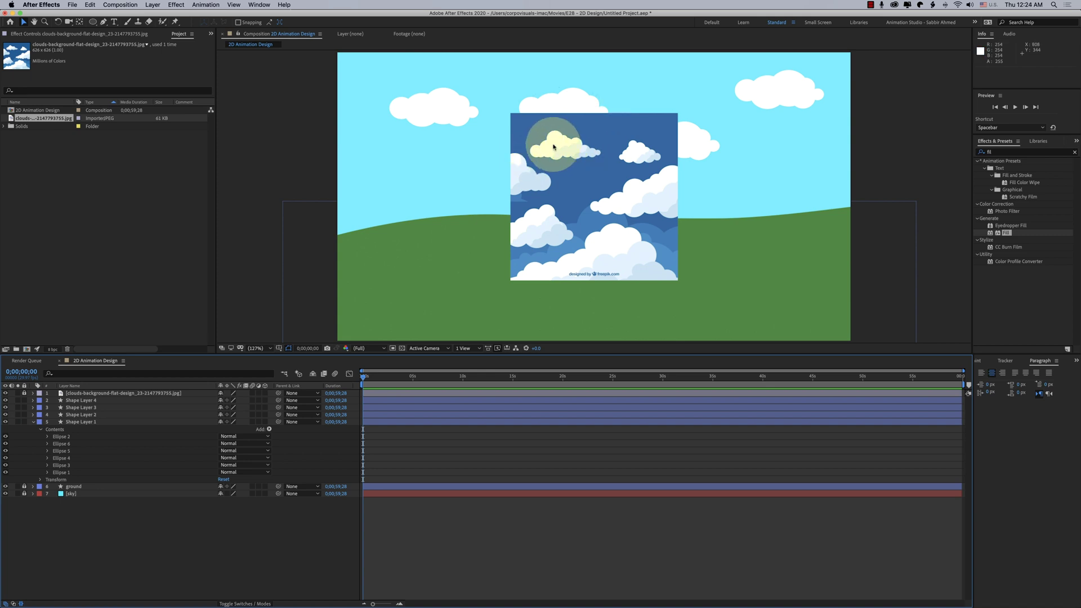
Draw a white circle with the Ellipse tool over the upper-left cloud in the reference image
left_click(94, 23)
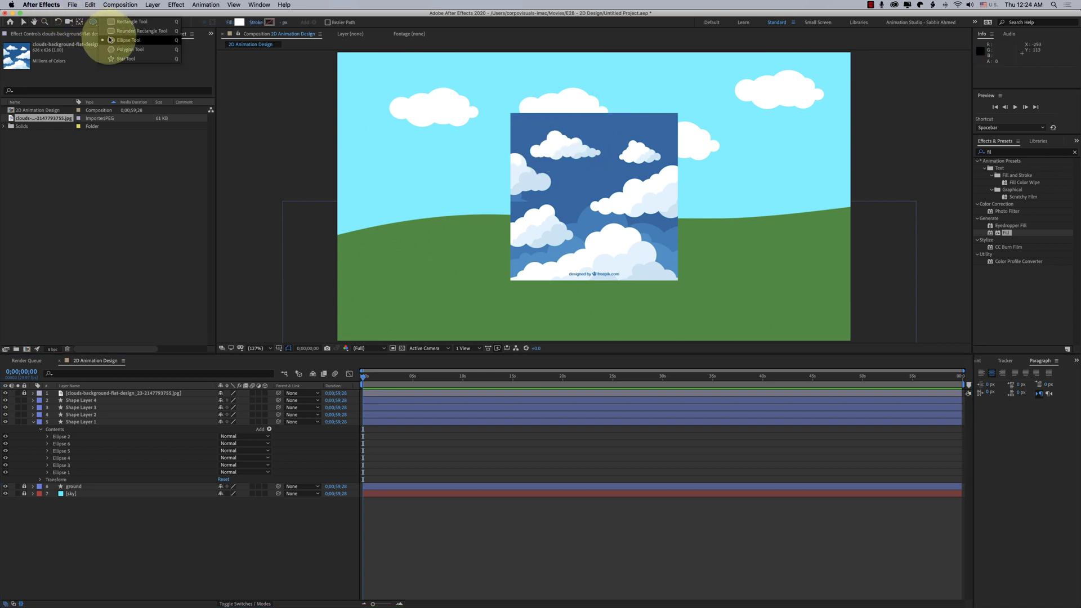
left_click(114, 40)
mouse_move(535, 128)
left_mouse_down()
mouse_move(559, 141)
mouse_move(555, 108)
mouse_move(569, 111)
mouse_move(508, 123)
mouse_move(556, 109)
mouse_move(583, 128)
left_mouse_up()
key("v")
key("period")
Duplicate the circle ten times, placing and sizing the copies to trace the reference image's upper-left cloud
key("super+d")
key("super+d")
key("super+d")
key("super+d")
key("super+d")
key("super+d")
key("super+d")
key("super+d")
key("super+d")
key("super+d")
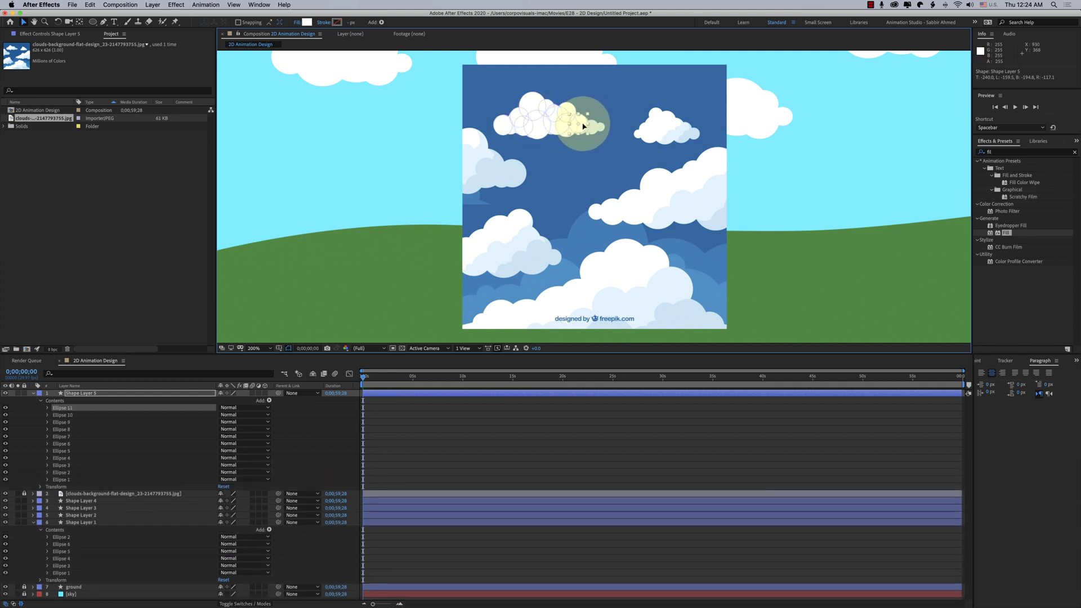
Unlock the clouds reference image layer and delete it from the composition
left_click(23, 494)
left_click(76, 494)
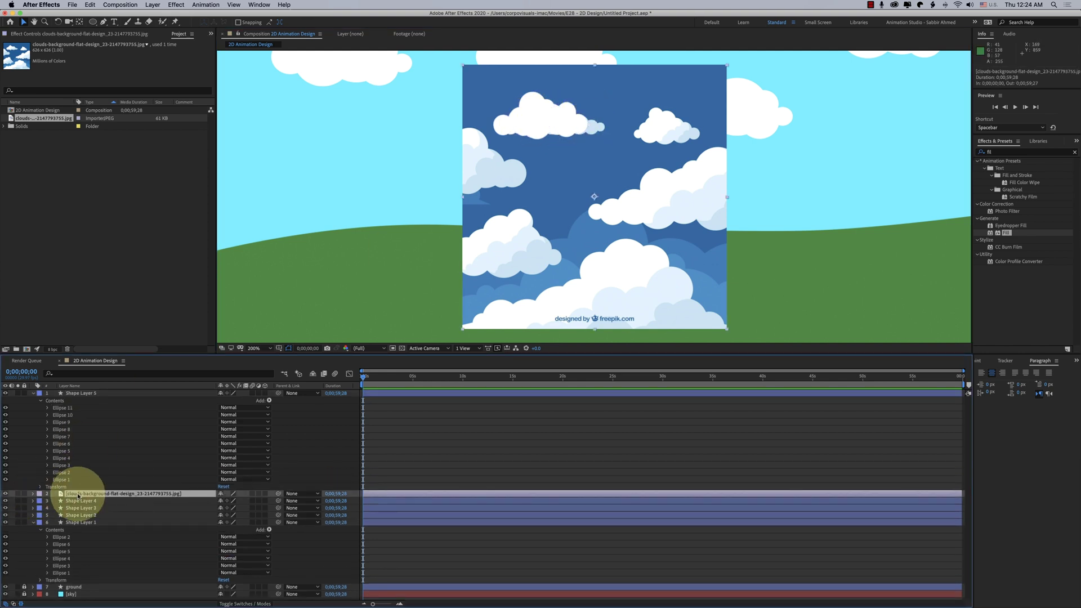
key("Delete")
Move the circle at the left end of the traced cloud slightly inward
double_click(516, 115)
left_click_drag(499, 125, 507, 126)
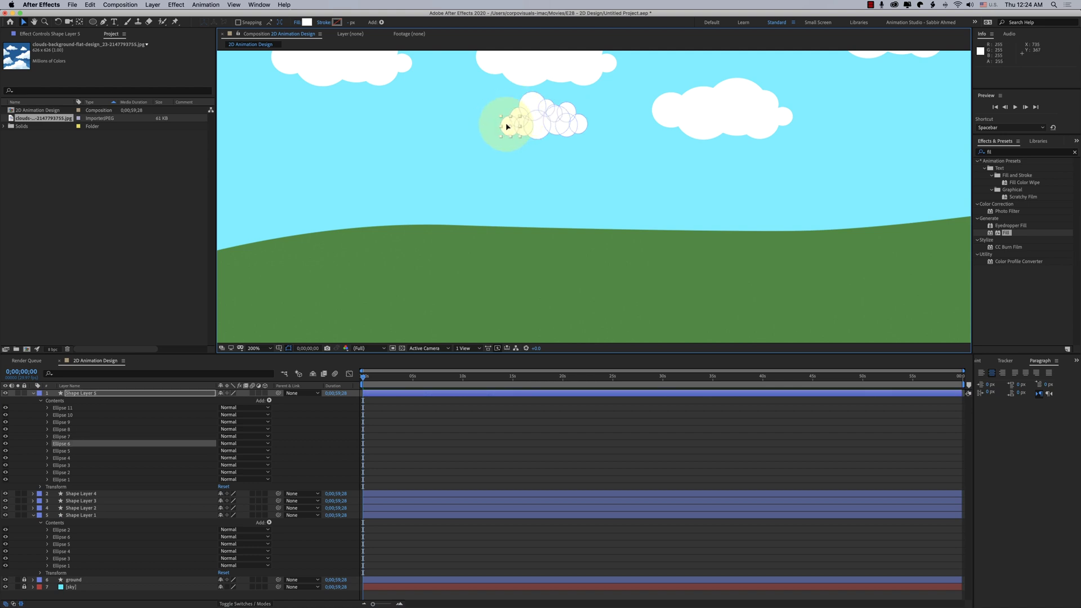
left_click(254, 348)
left_click(256, 356)
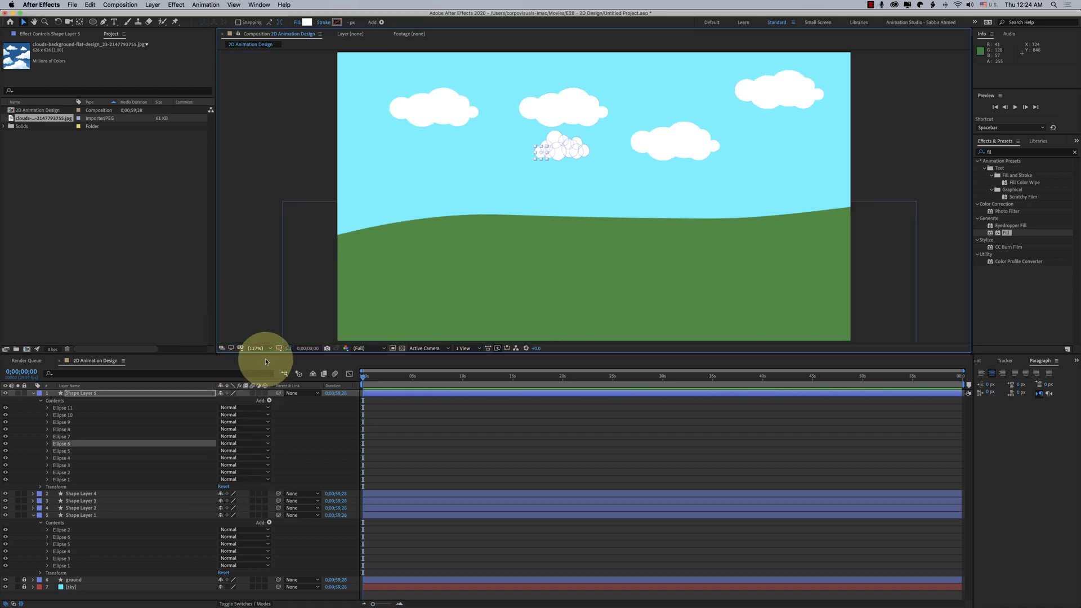
Collapse the expanded cloud layers and lock all five cloud shape layers
left_click(33, 393)
left_click(33, 422)
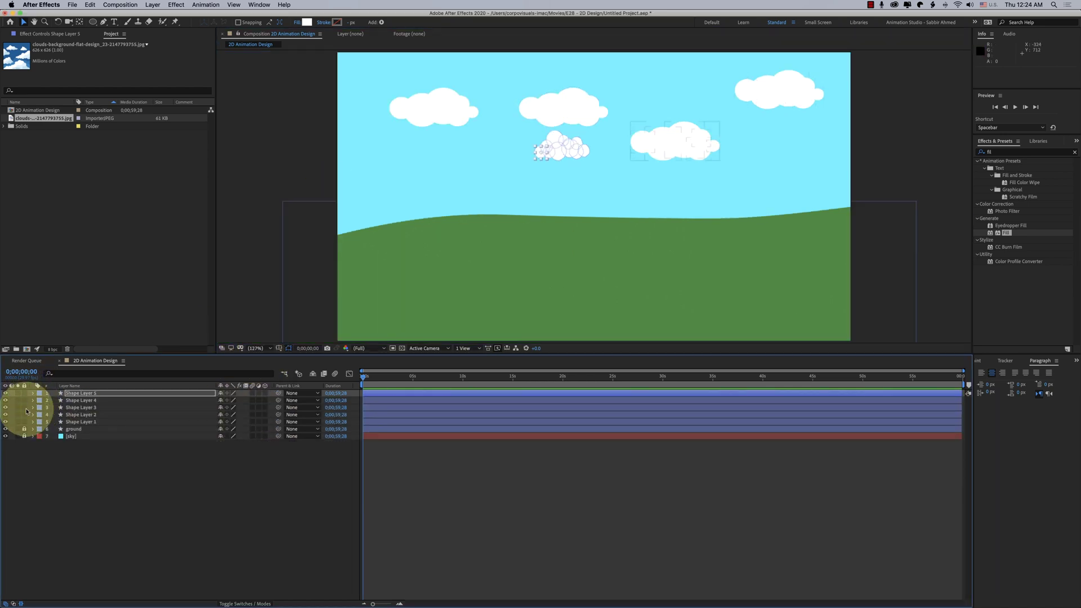
left_click(77, 422)
left_click(76, 422, "shift")
left_click_drag(24, 393, 24, 422)
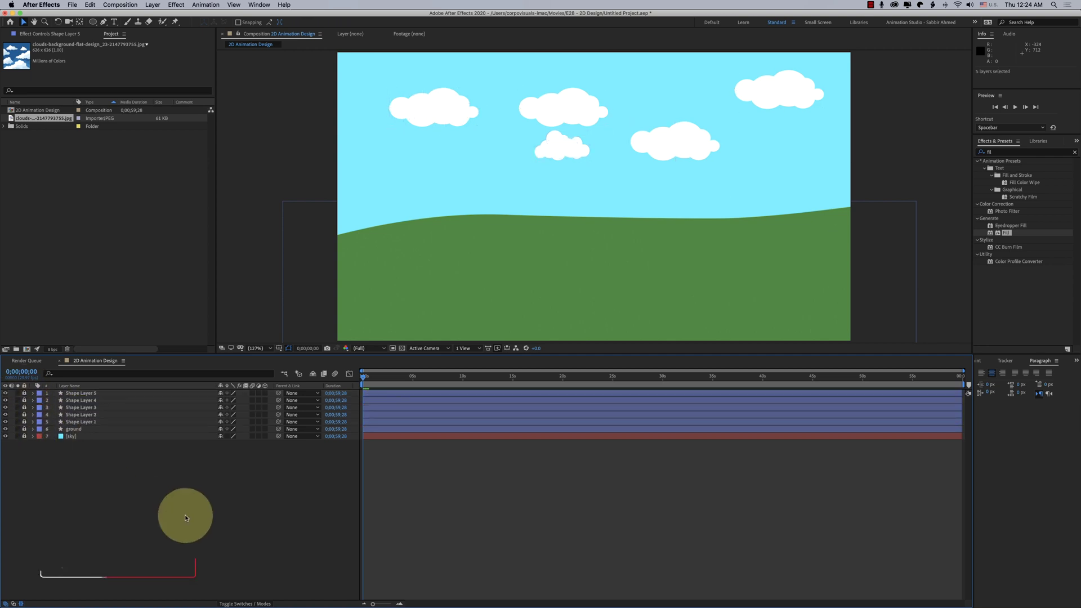
Save the project and choose the Pen tool with its shape fill set to dark grey 4A4A4A
key("super+s")
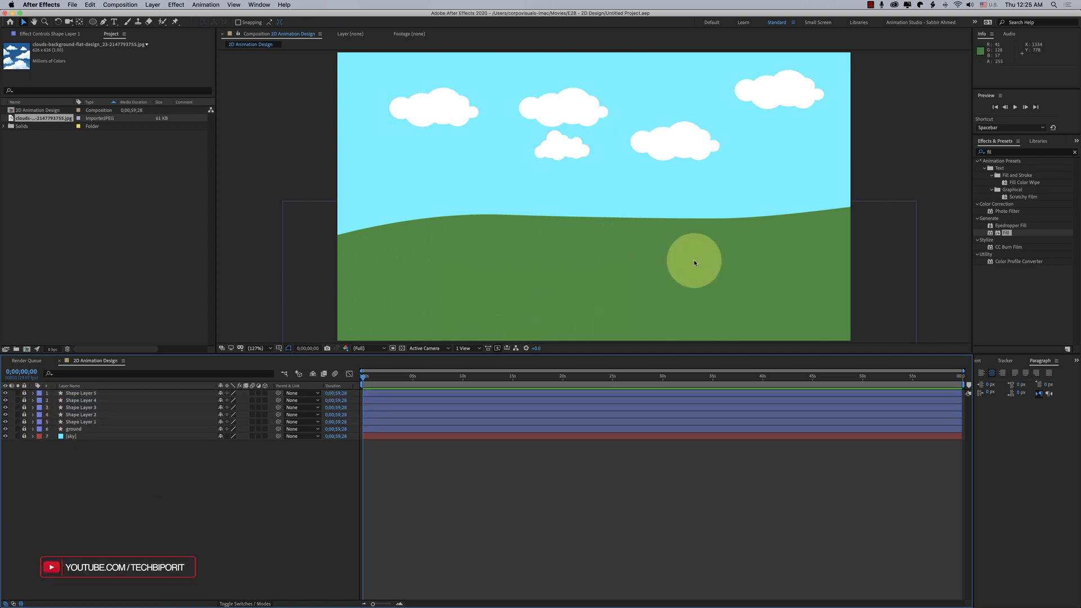
left_click(103, 23)
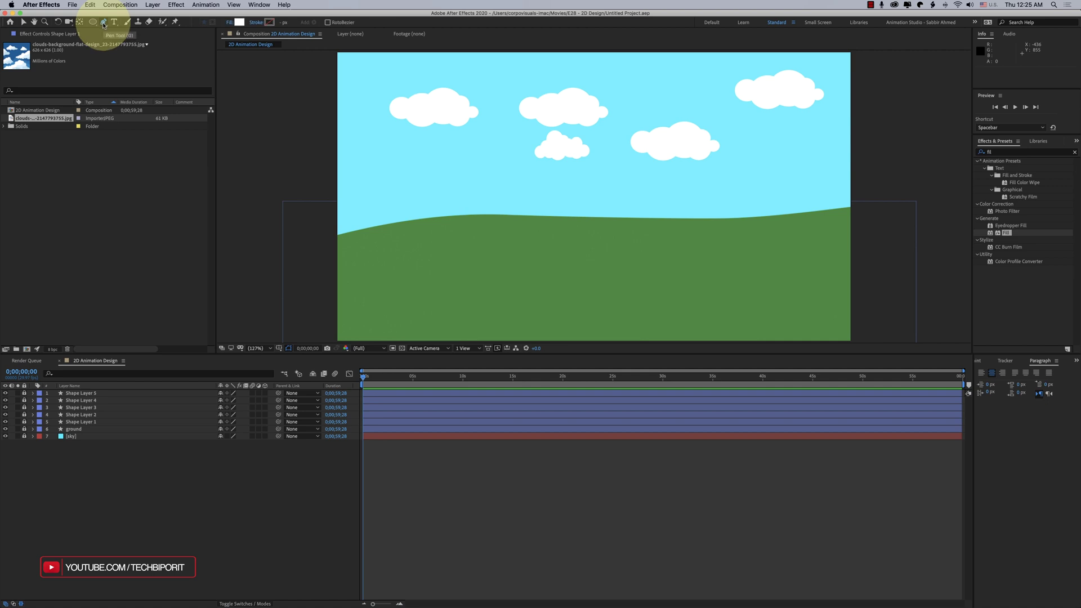
left_click(239, 23)
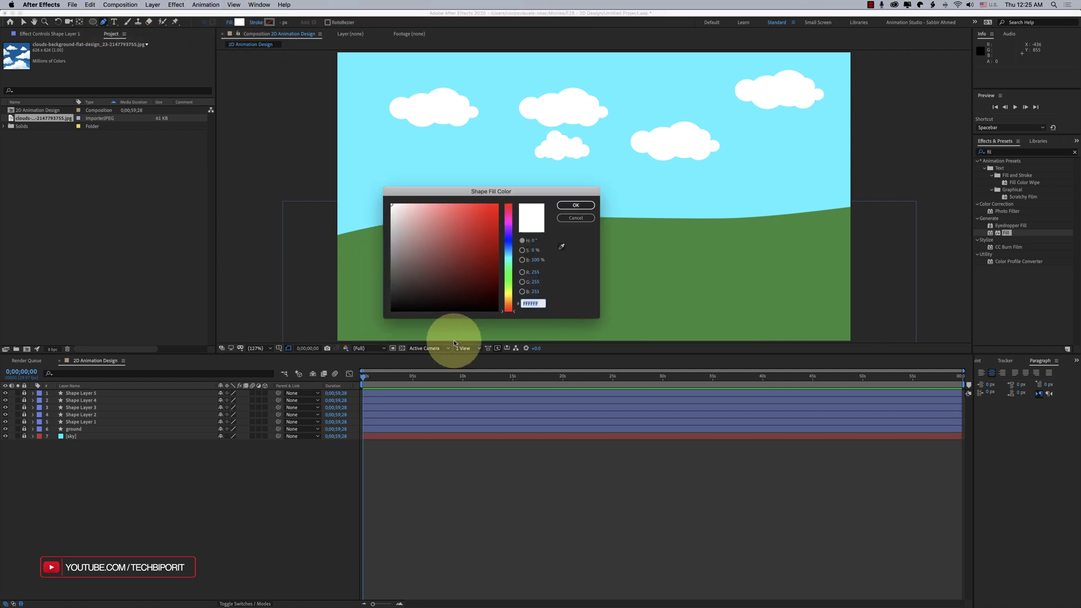
left_click_drag(406, 275, 379, 280)
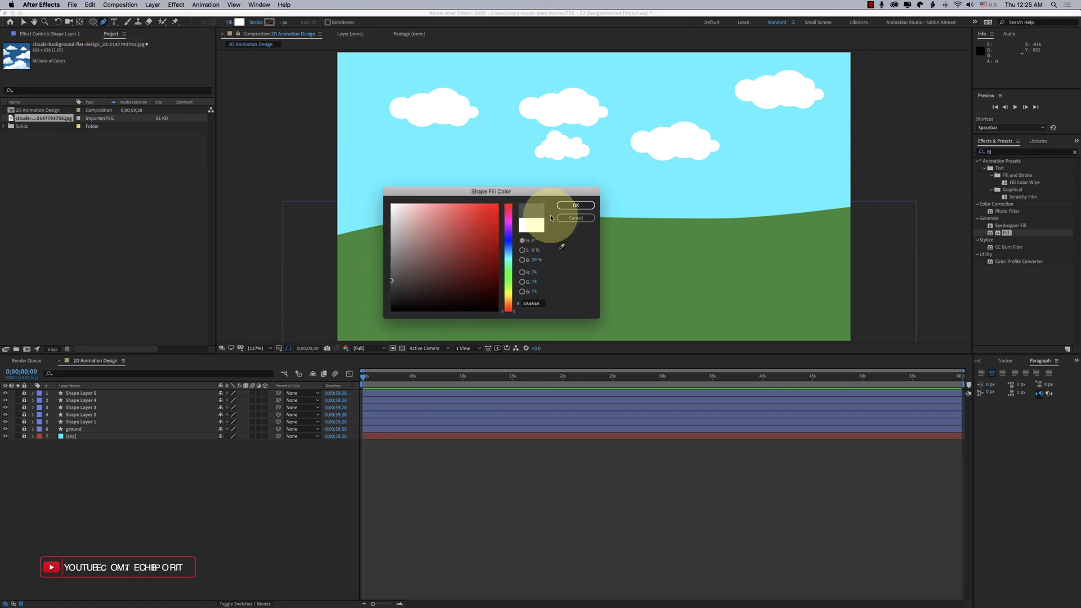
left_click(575, 205)
Draw a closed, gently curving road shape across the lower ground, extending past both sides of the composition
left_click(325, 297)
left_click_drag(560, 284, 638, 298)
left_click_drag(761, 268, 797, 267)
left_click_drag(879, 267, 888, 267)
left_click(913, 303)
mouse_move(750, 319)
left_mouse_down()
mouse_move(712, 328)
mouse_move(757, 315)
left_mouse_up()
left_click_drag(556, 325, 530, 313)
left_click_drag(312, 341, 297, 348)
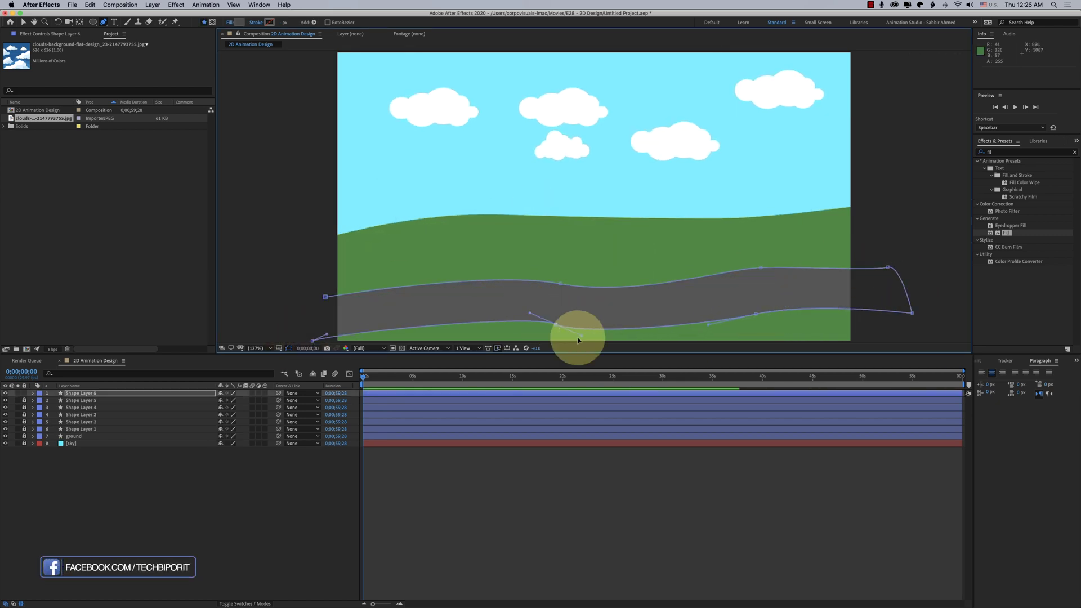
left_click(325, 296)
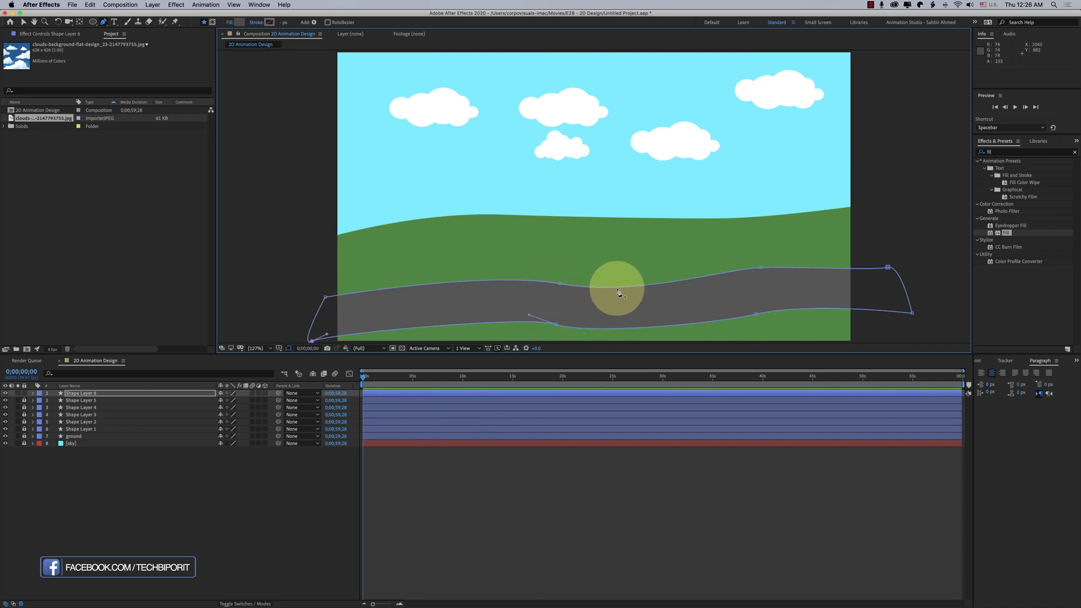
Give the road shape a white FFFFFF stroke 5 px wide, and deselect it
left_click(270, 22)
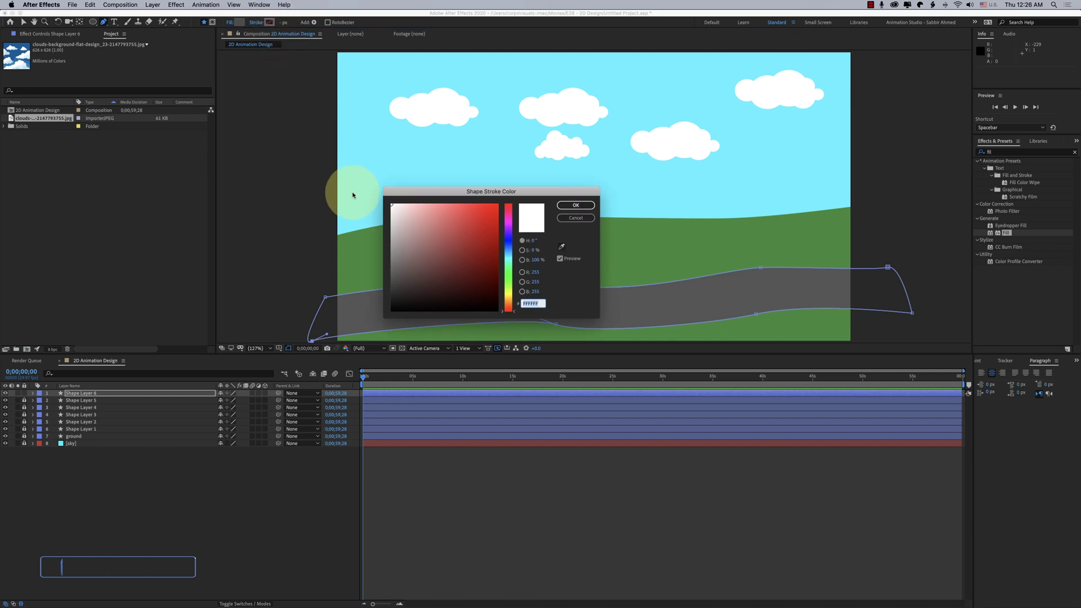
left_click(575, 205)
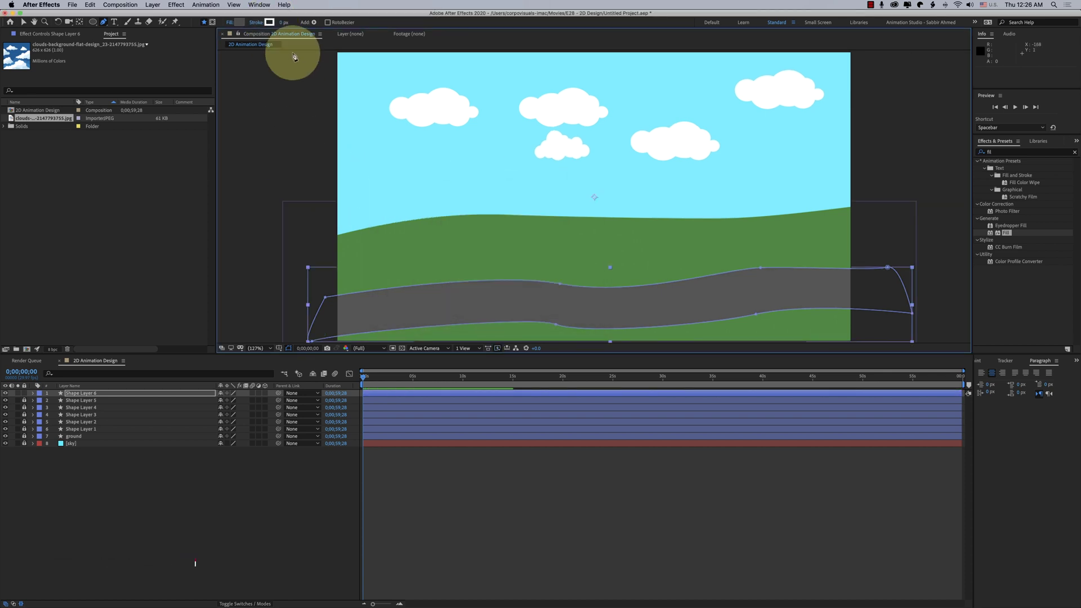
left_click(282, 22)
type("10")
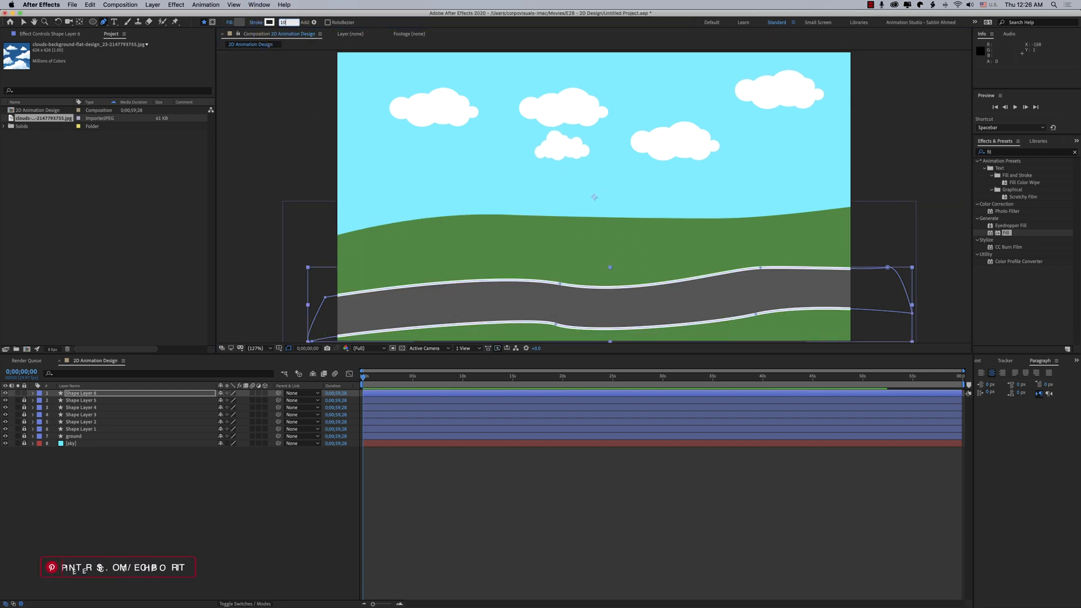
left_click_drag(289, 22, 259, 21)
type("5")
key("Return")
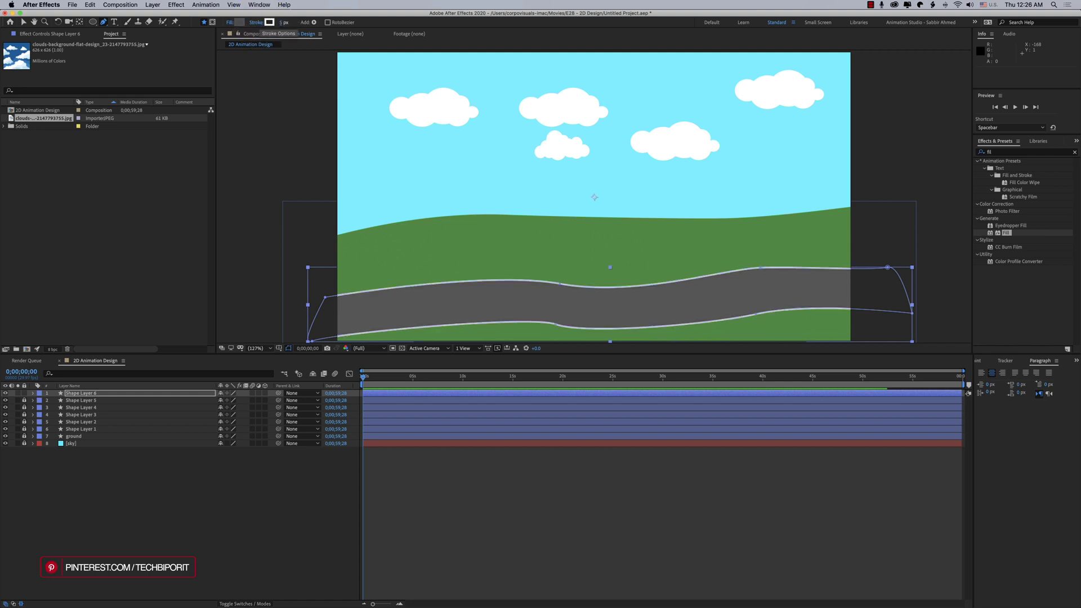
left_click(573, 523)
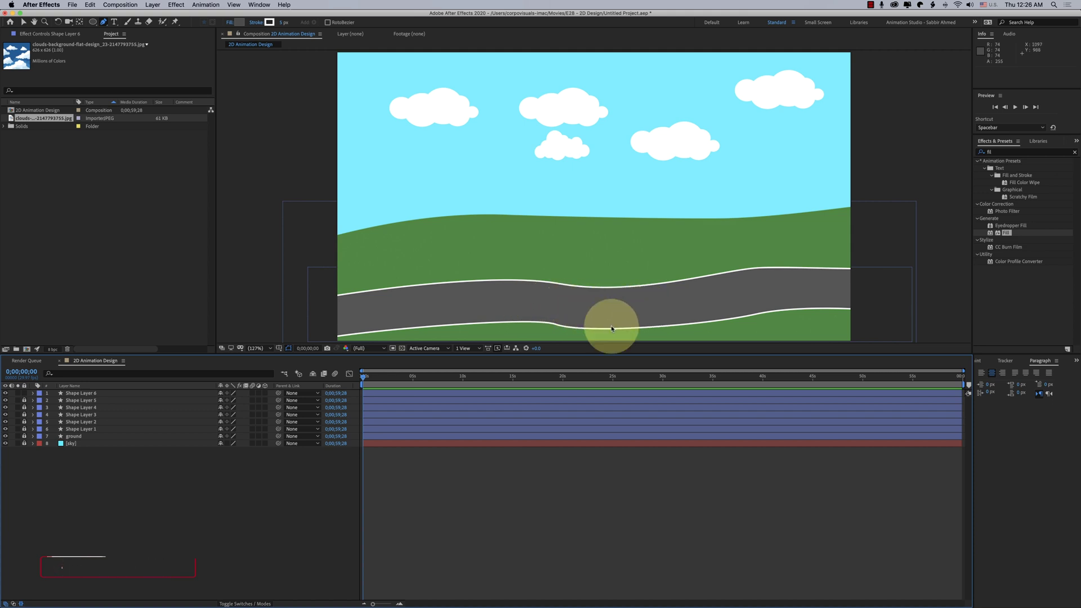
Draw an open curved path along the middle of the road and set its fill to None
left_click(328, 320)
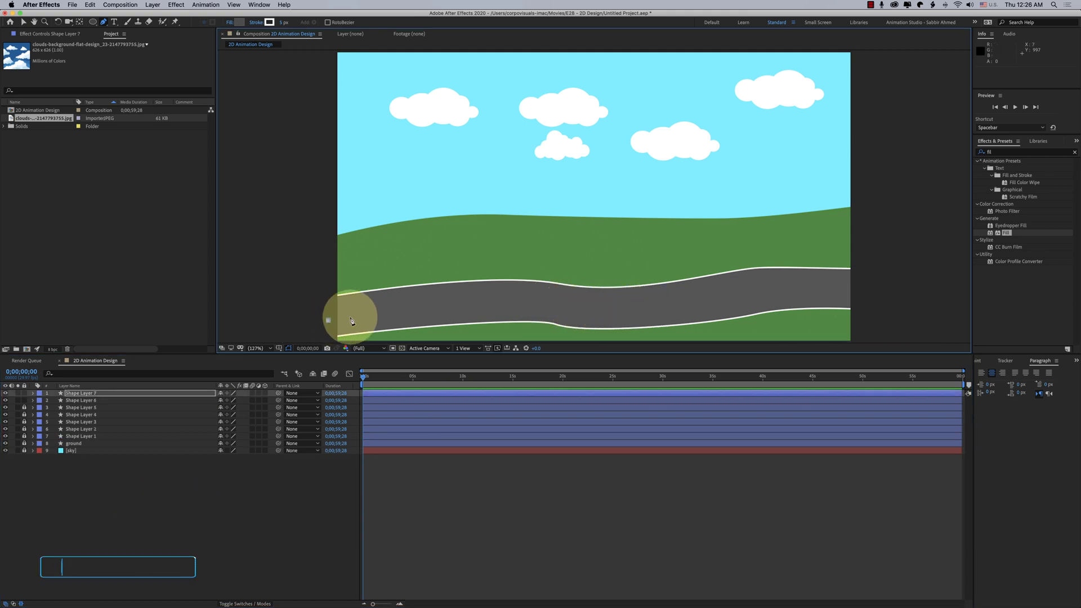
left_click_drag(569, 309, 638, 321)
left_click_drag(758, 289, 780, 286)
left_click_drag(869, 293, 892, 300)
left_click_drag(735, 290, 731, 295)
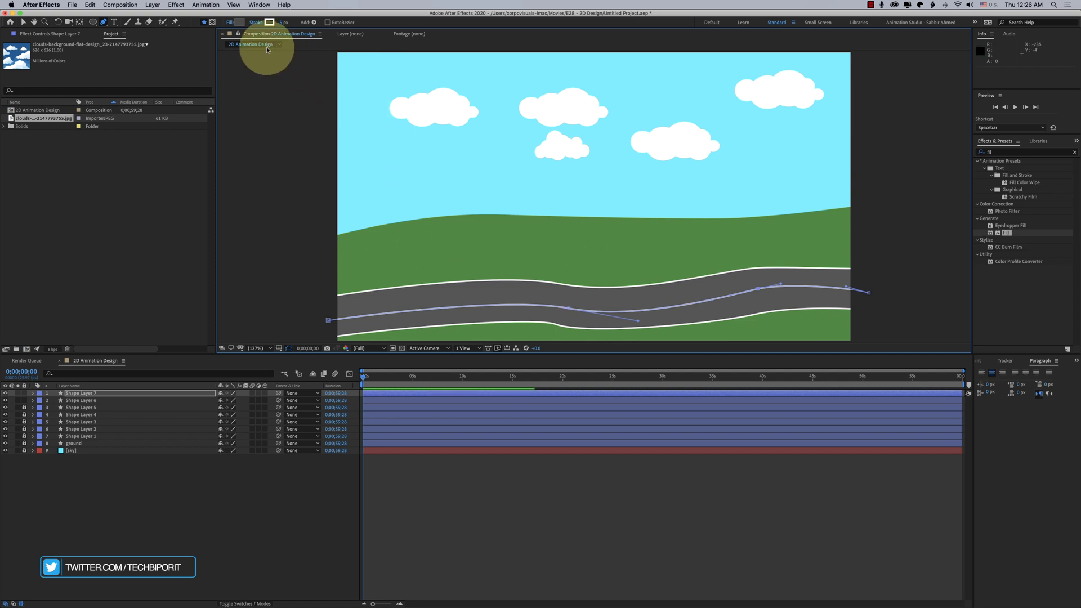
left_click(230, 22)
left_click(532, 226)
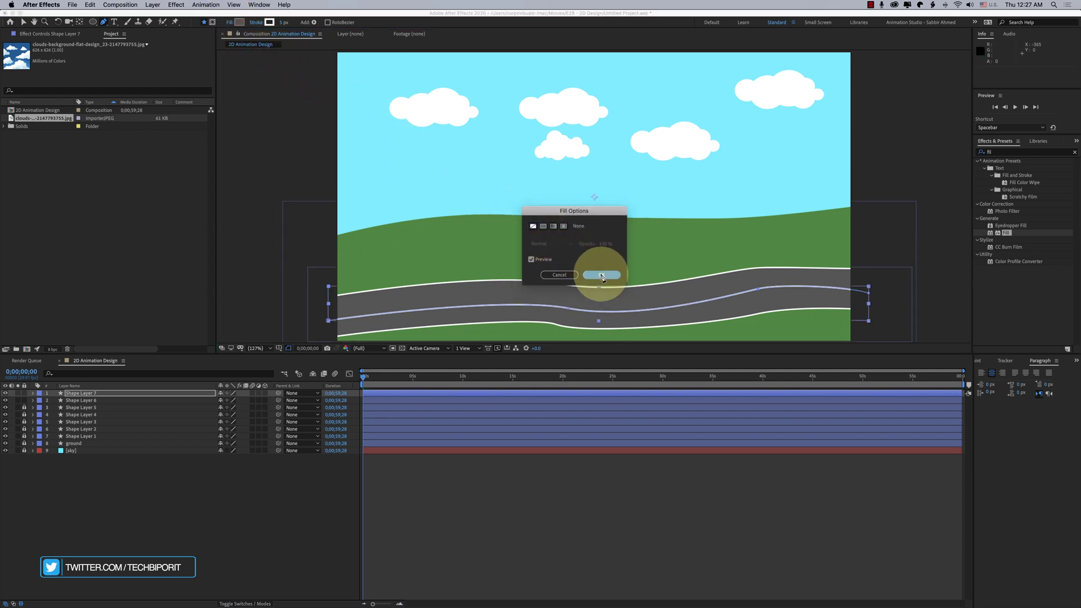
left_click(601, 275)
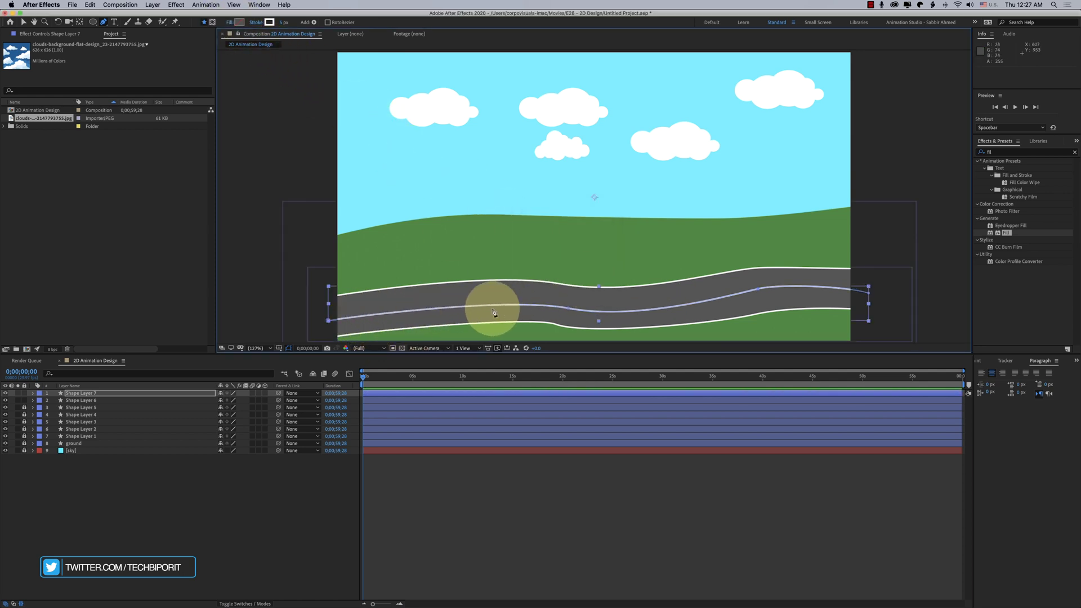
Add dashes to the stroke of the road's centre line and lengthen them
left_click(82, 393)
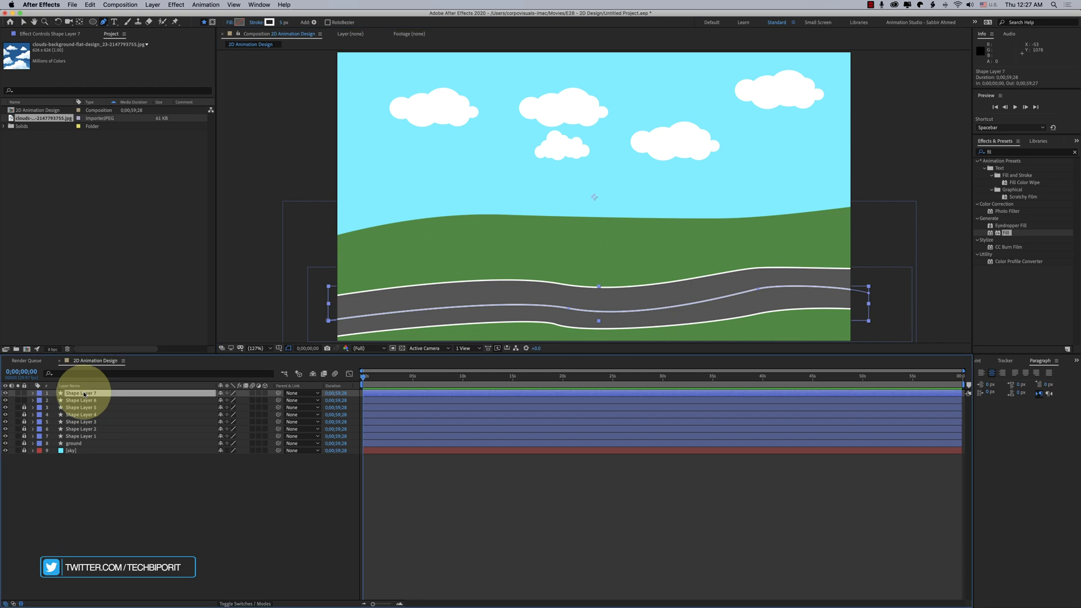
left_click(33, 394)
left_click(40, 402)
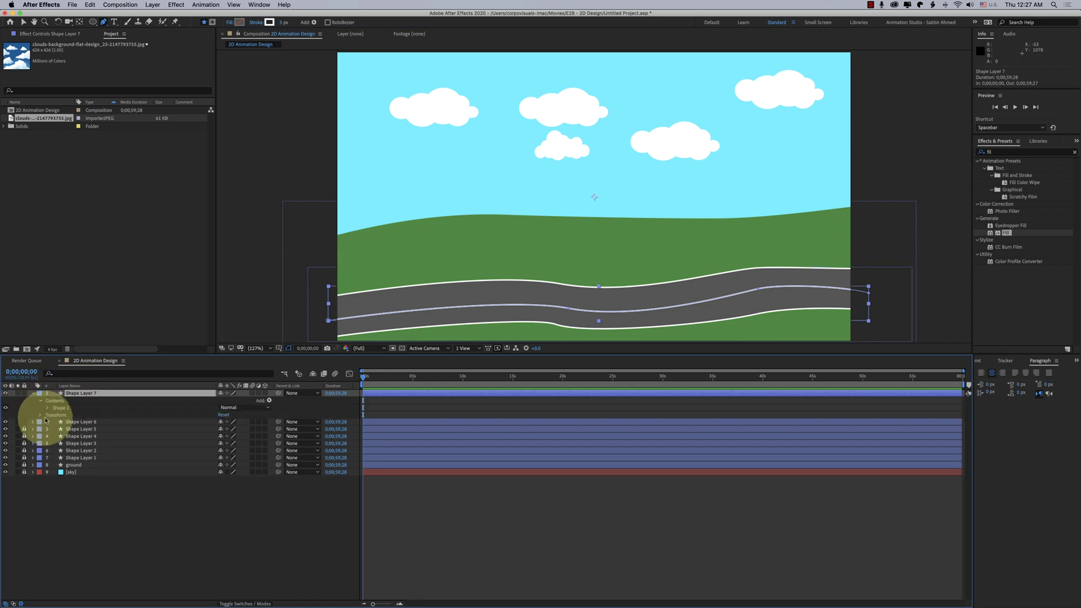
left_click(48, 408)
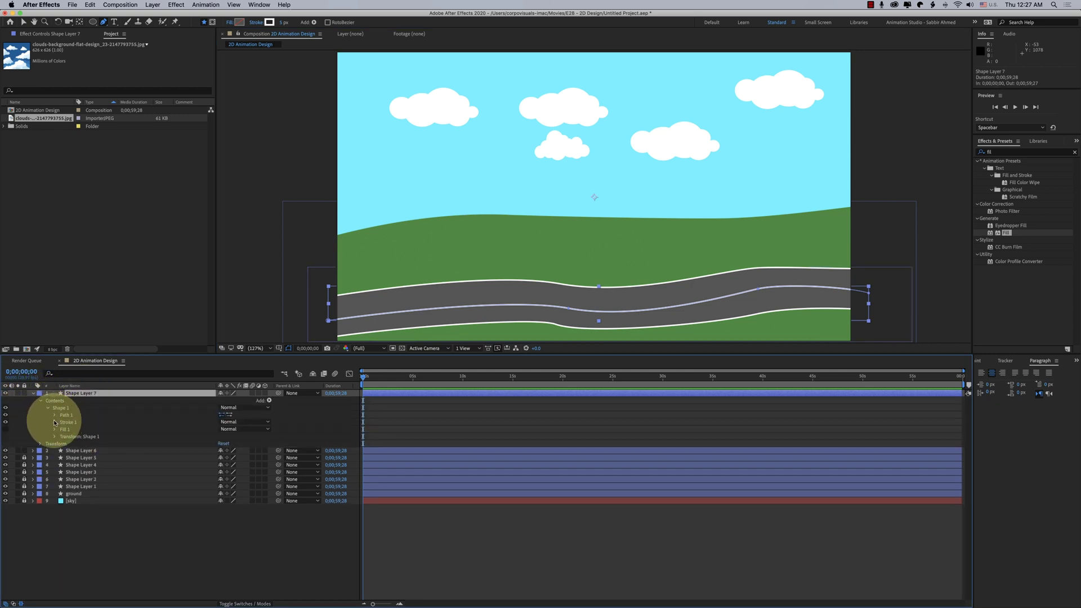
left_click(56, 423)
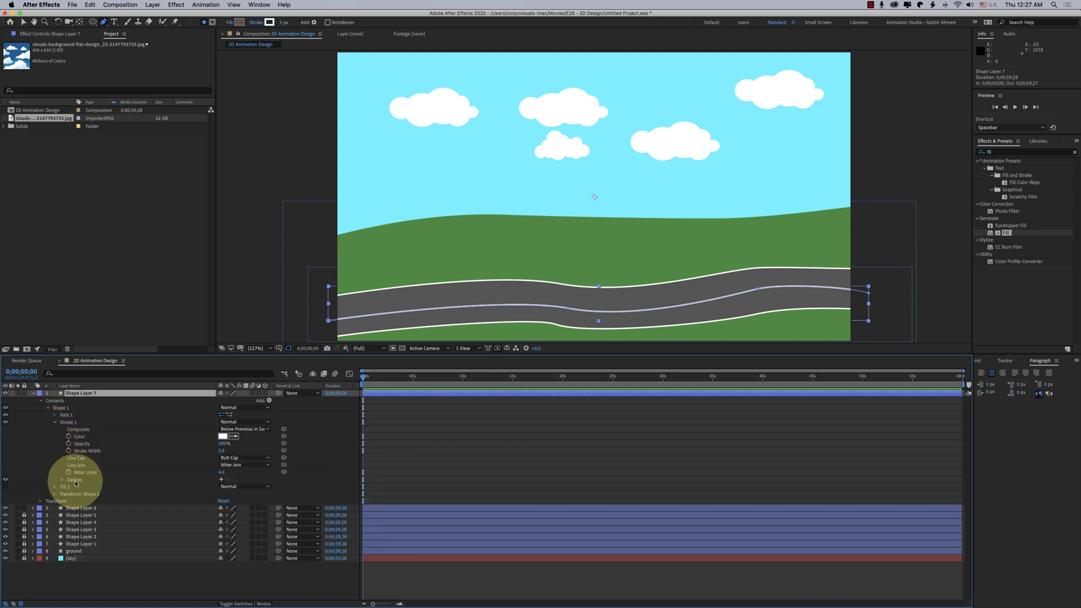
left_click(220, 480)
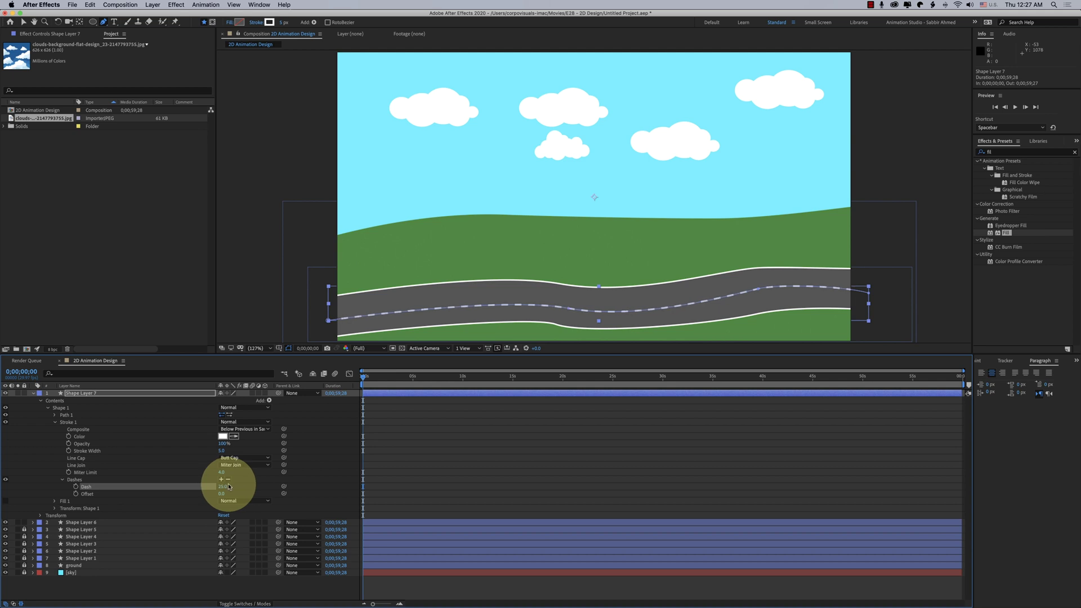
Compare Round Cap and Butt Cap on the dashed centre line up close, and set its line cap to Round Cap
left_click(237, 458)
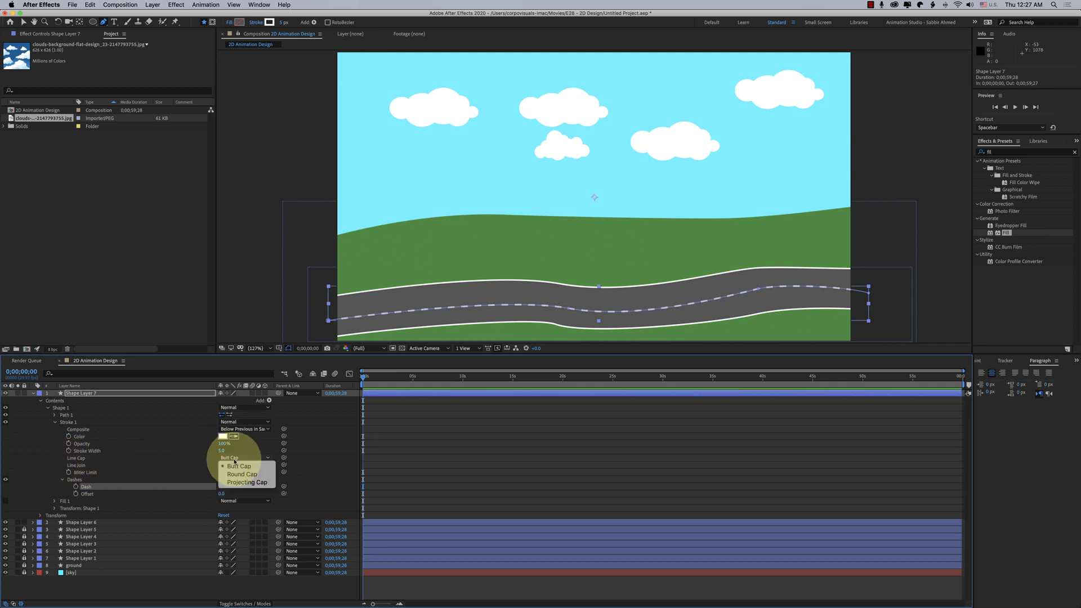
left_click(242, 475)
scroll(613, 304, "up", 1)
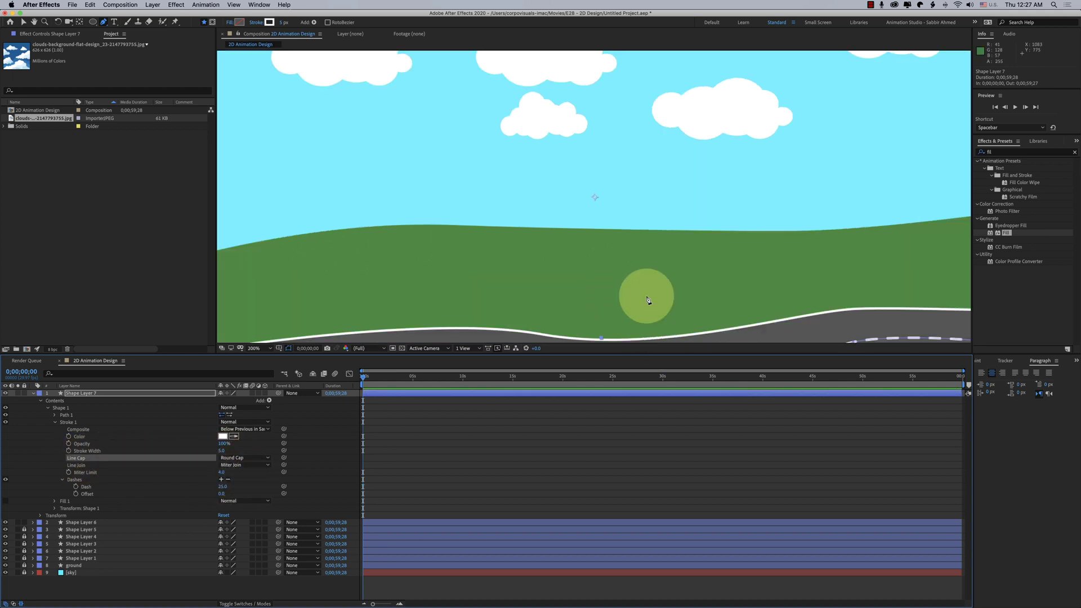
mouse_move(642, 299)
left_mouse_down()
mouse_move(550, 126)
mouse_move(507, 141)
left_mouse_up()
key("g")
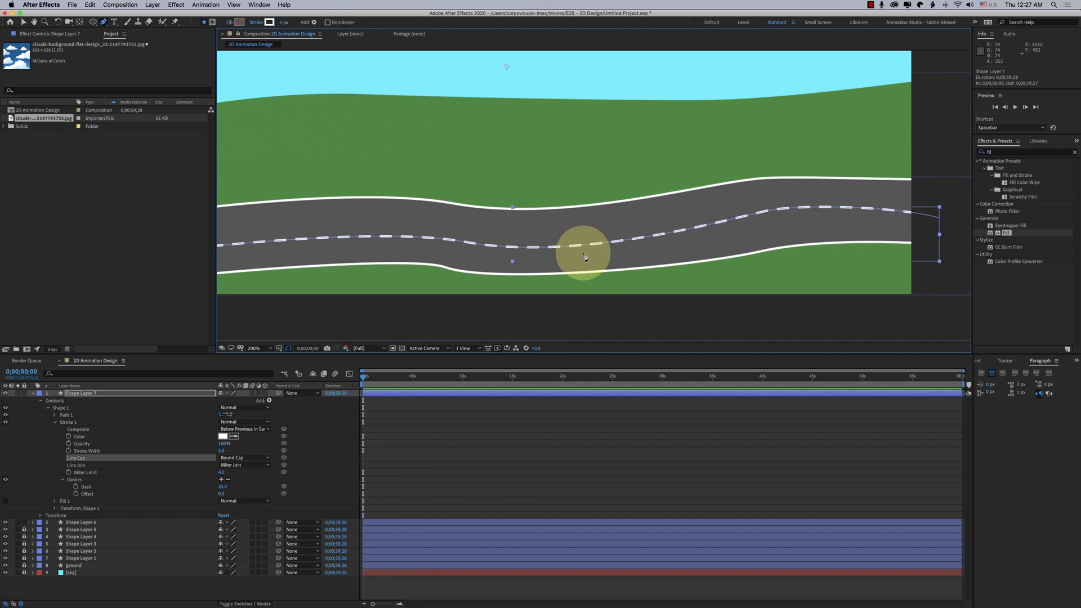
scroll(615, 225, "up", 2)
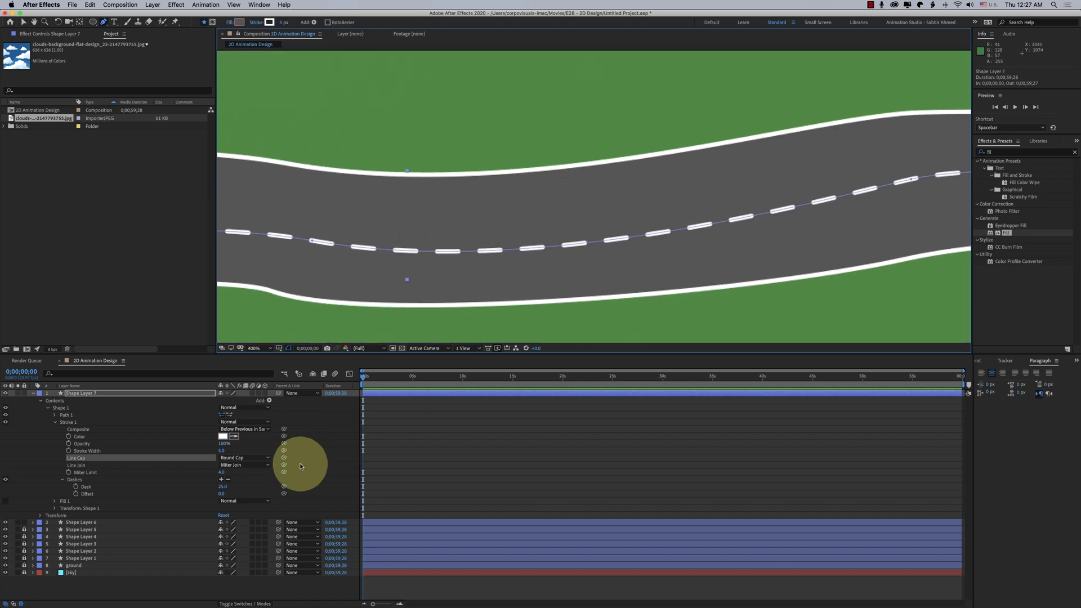
left_click(257, 459)
left_click(242, 467)
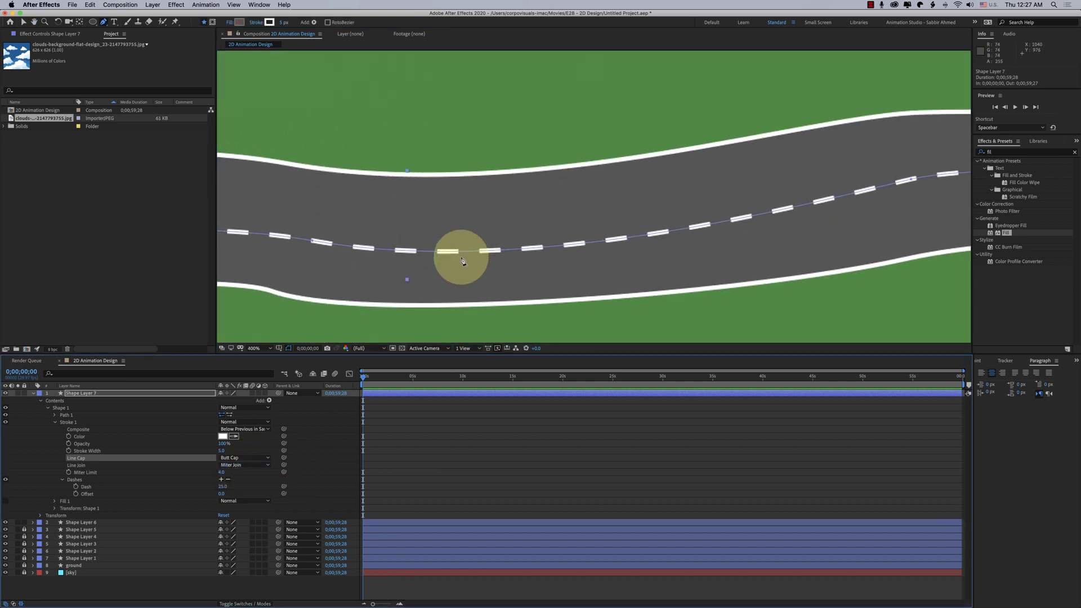
left_click(242, 458)
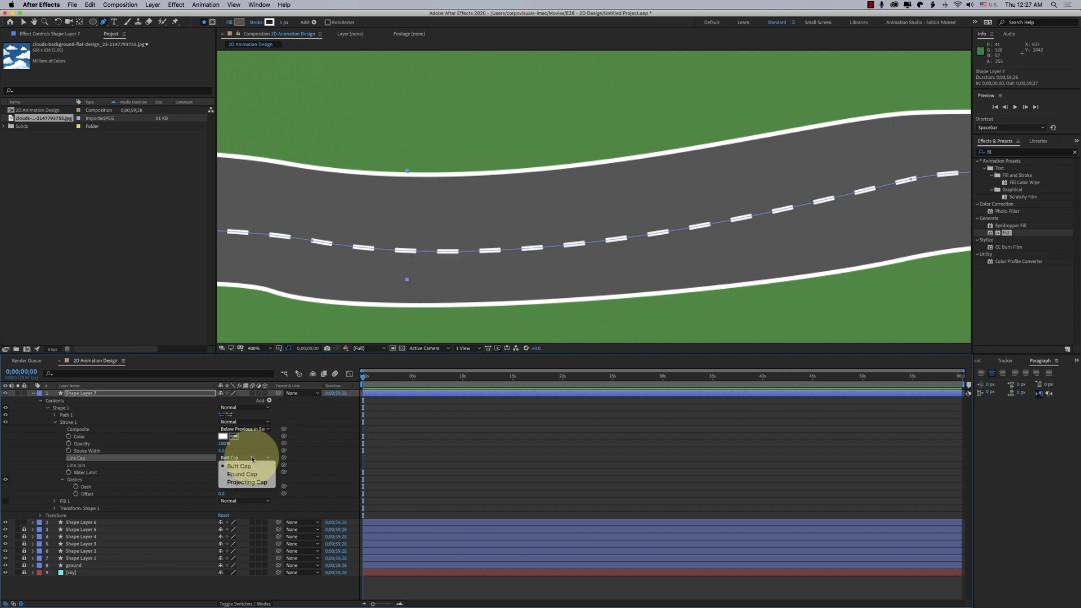
left_click(247, 474)
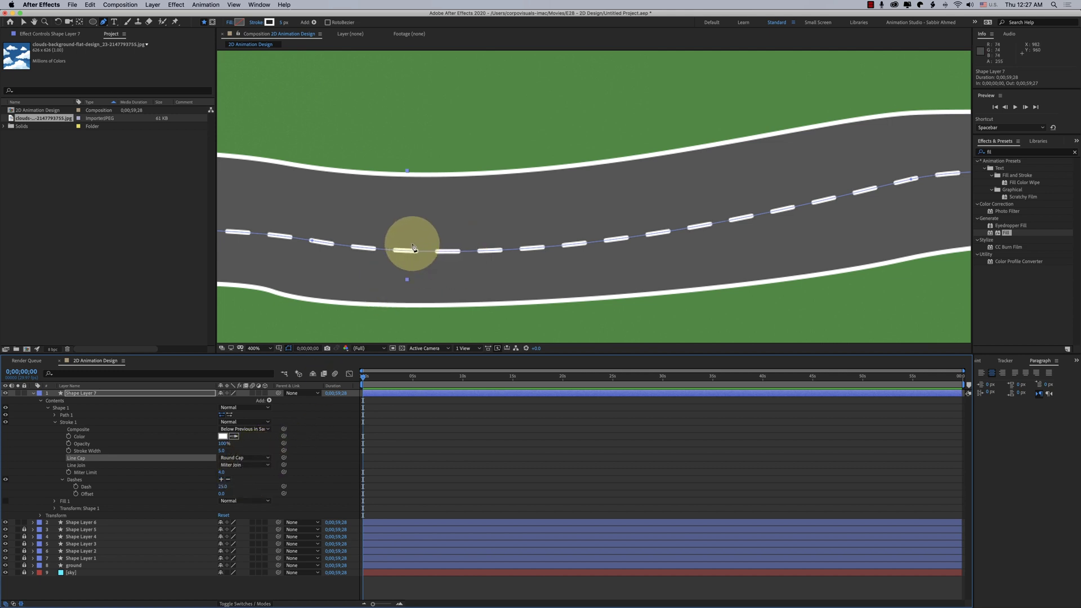
left_click(254, 349)
left_click(254, 359)
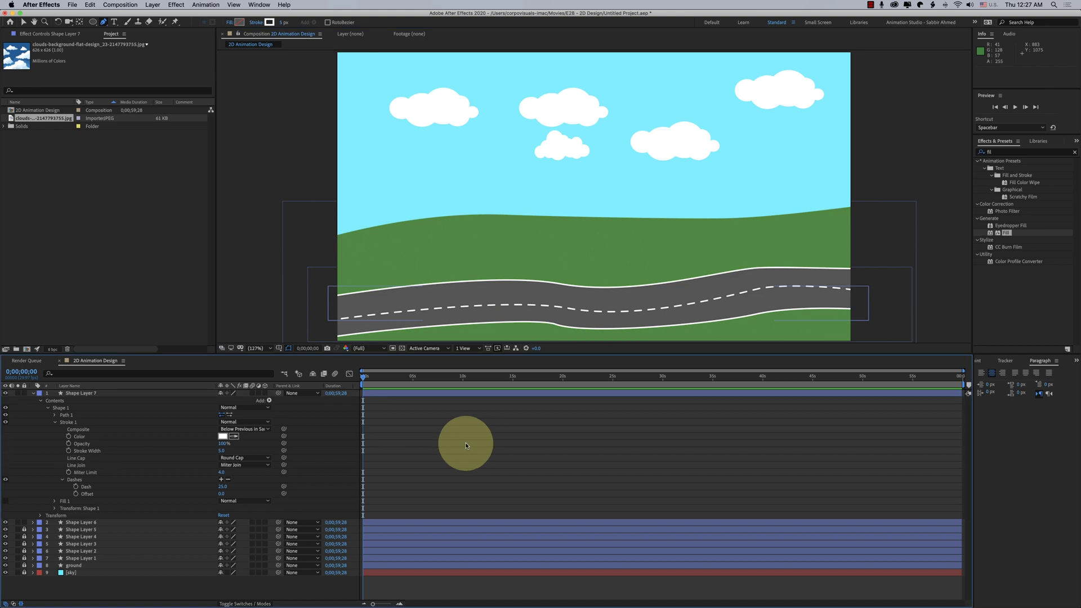
Collapse the dashed centre line's layer and parent it to the road shape layer
key("v")
left_click(33, 393)
left_click(85, 400, "shift")
right_click(95, 392)
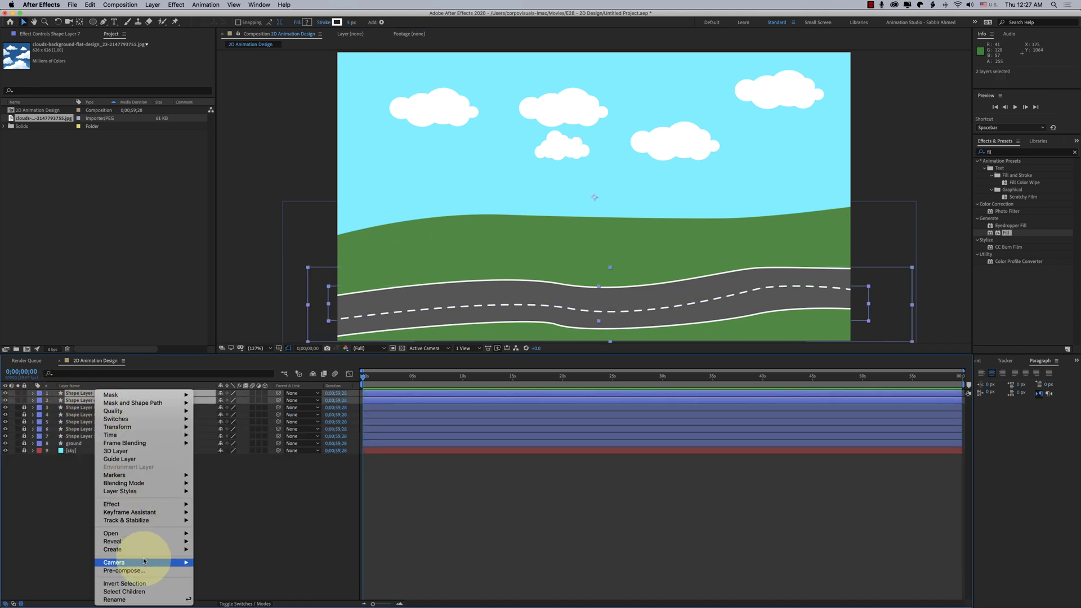
key("Escape")
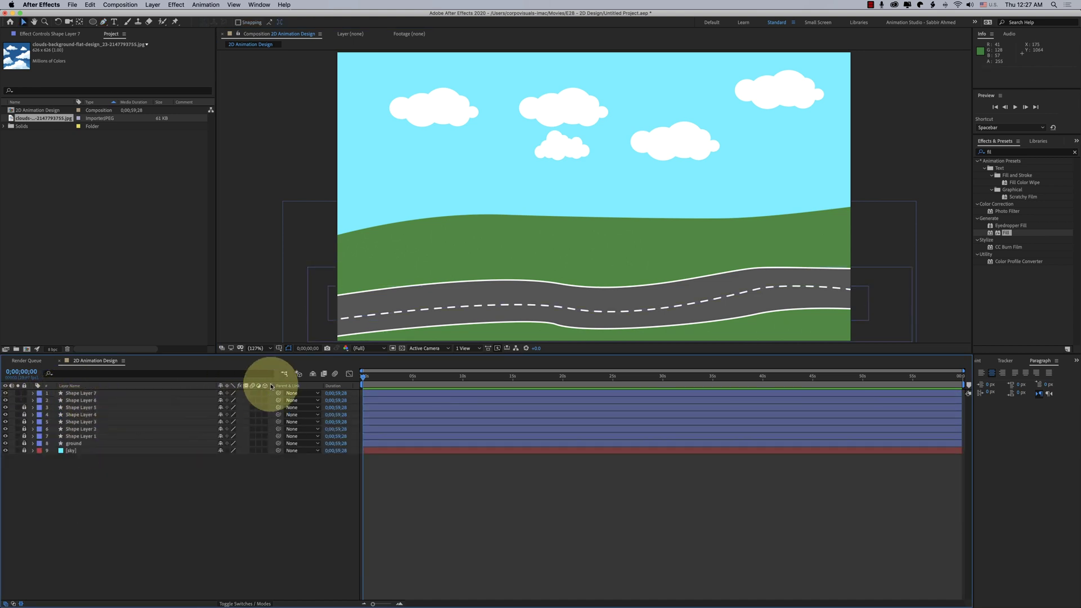
left_click_drag(278, 393, 82, 401)
Rename the road shape layer "road" and the dashed line layer "road divider"
left_click(81, 401)
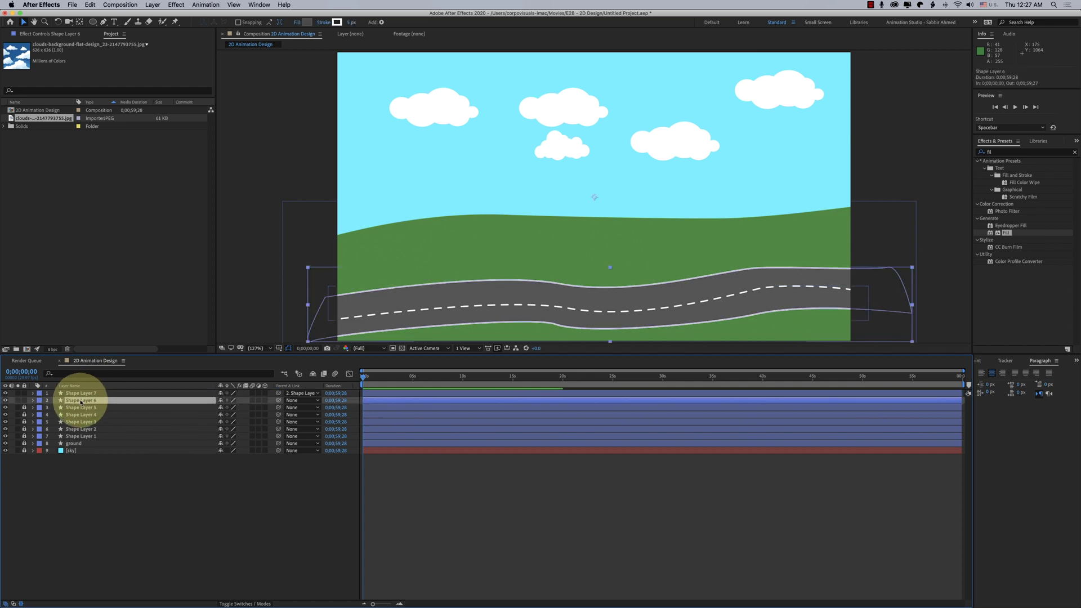
key("Return")
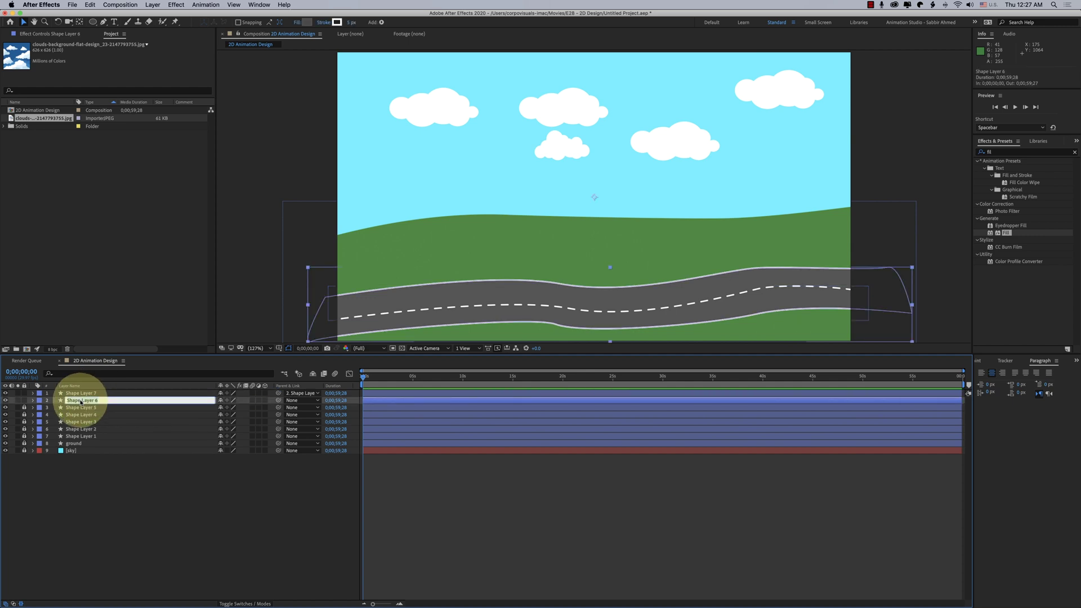
type("road")
key("Return")
left_click(79, 393)
key("Return")
type("road")
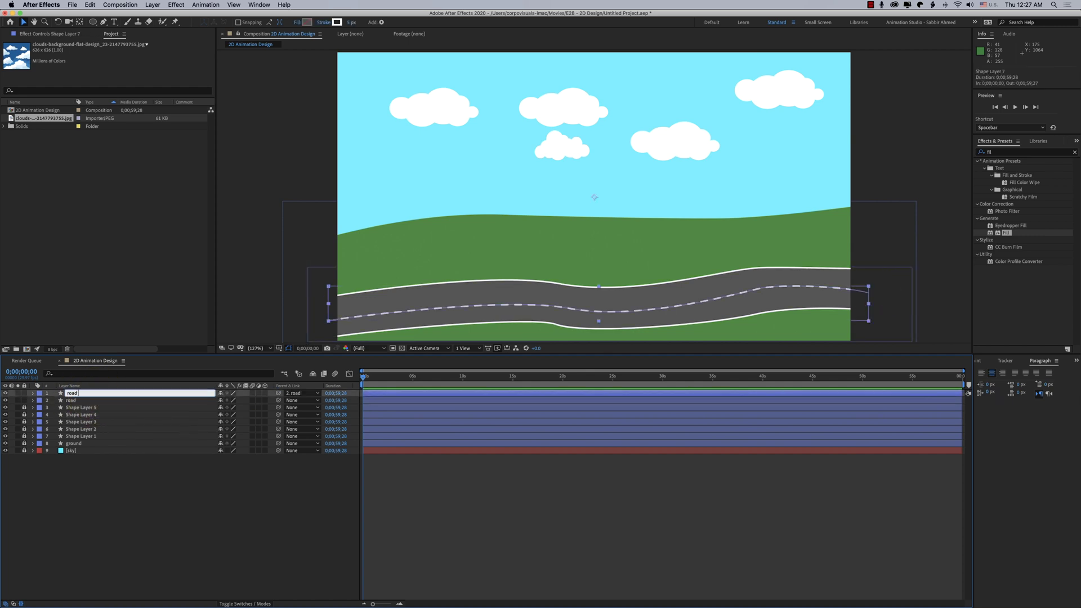
type(" divider")
key("Return")
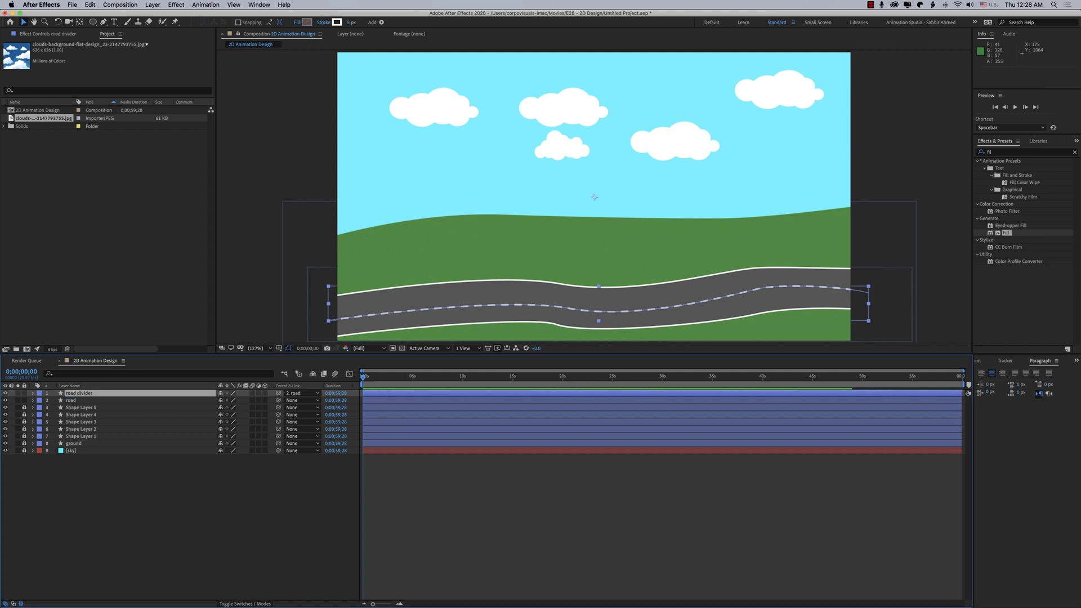
Reveal the road layer's Position and shift the road horizontally to test that the divider follows it
left_click(72, 400)
key("p")
left_click_drag(223, 407, 309, 405)
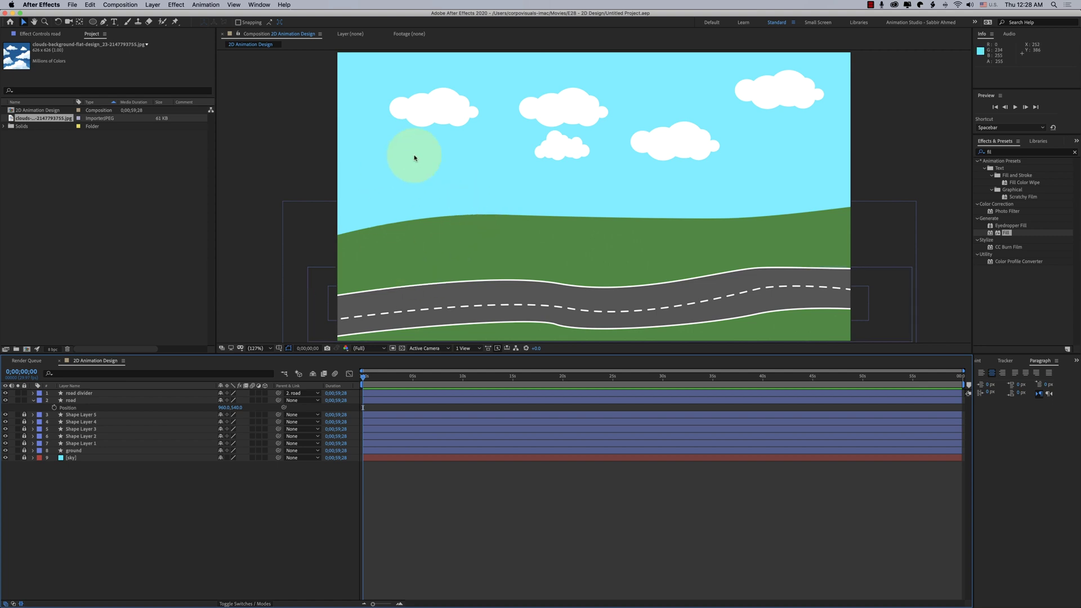
Draw a tall dark blue rectangle without a stroke as the first building, straddling the hill's edge at the scene's left
left_click(92, 21)
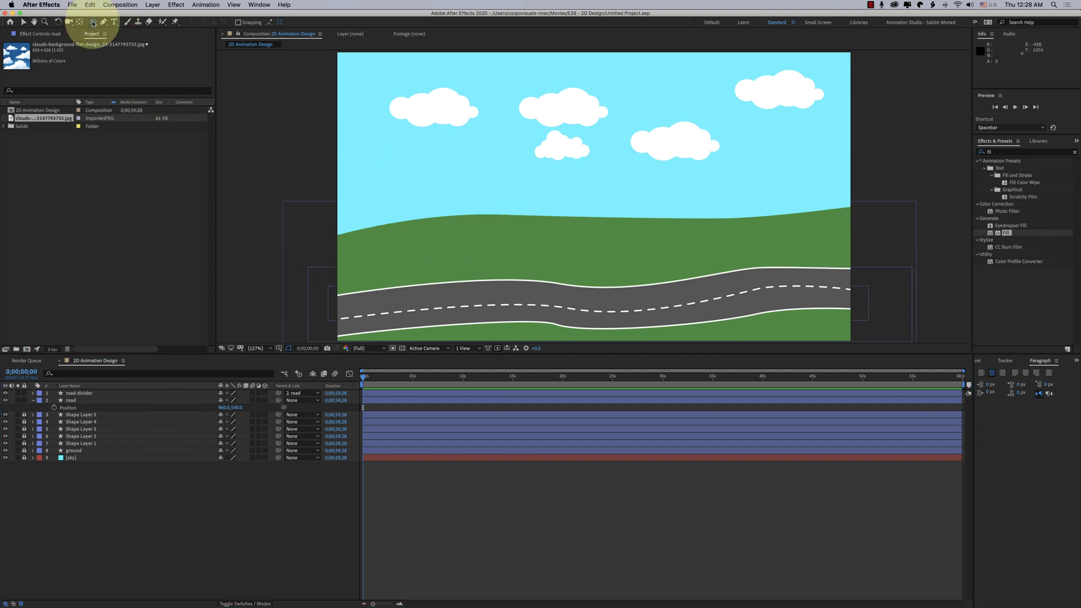
left_click(109, 26)
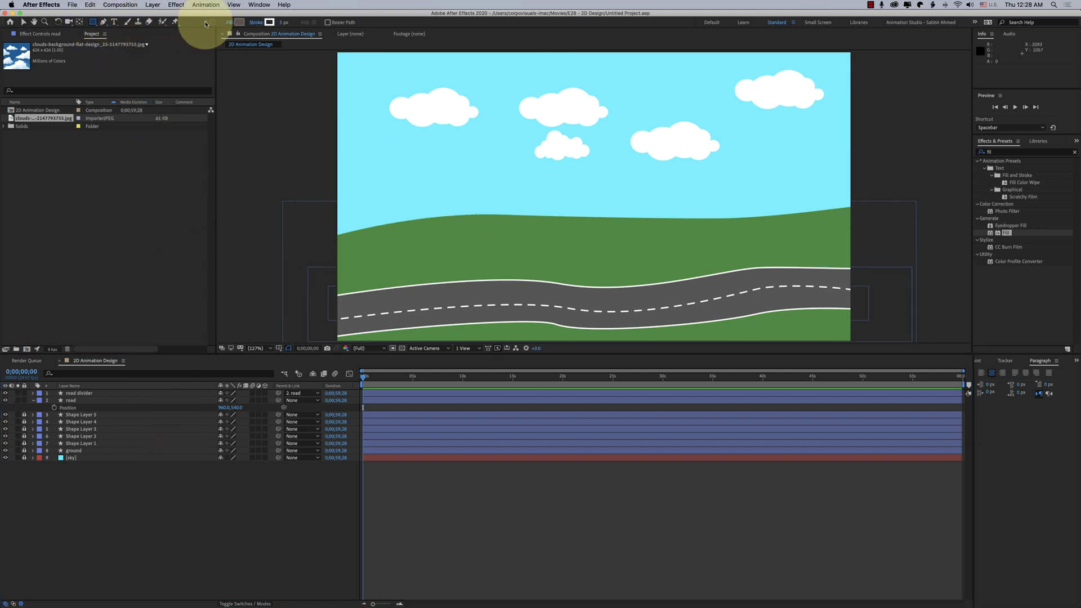
left_click(239, 22)
left_click(392, 249)
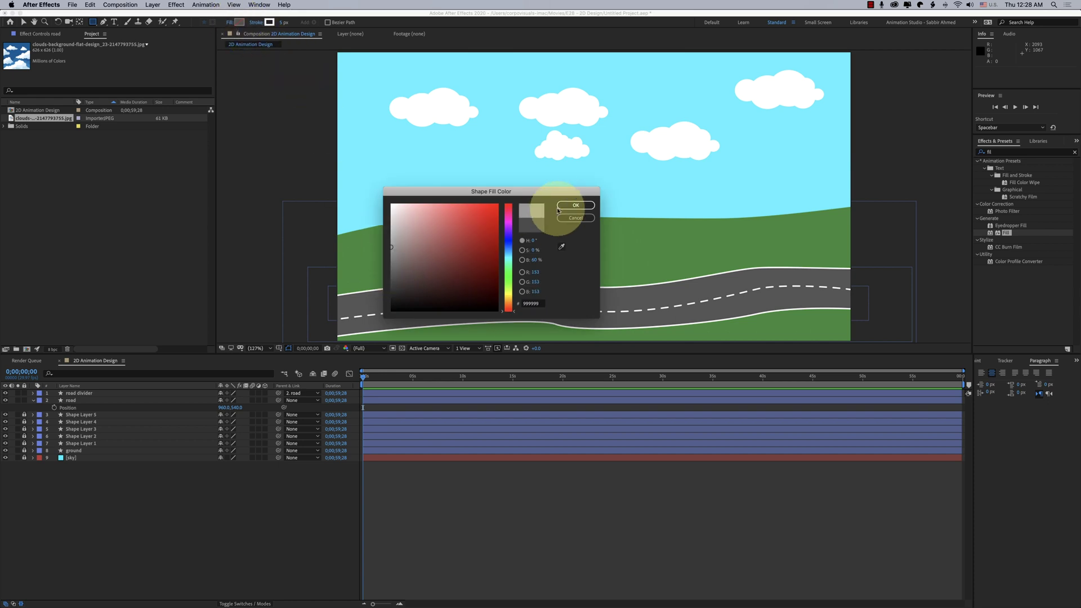
left_click(451, 275)
left_click_drag(510, 255, 510, 248)
key("Return")
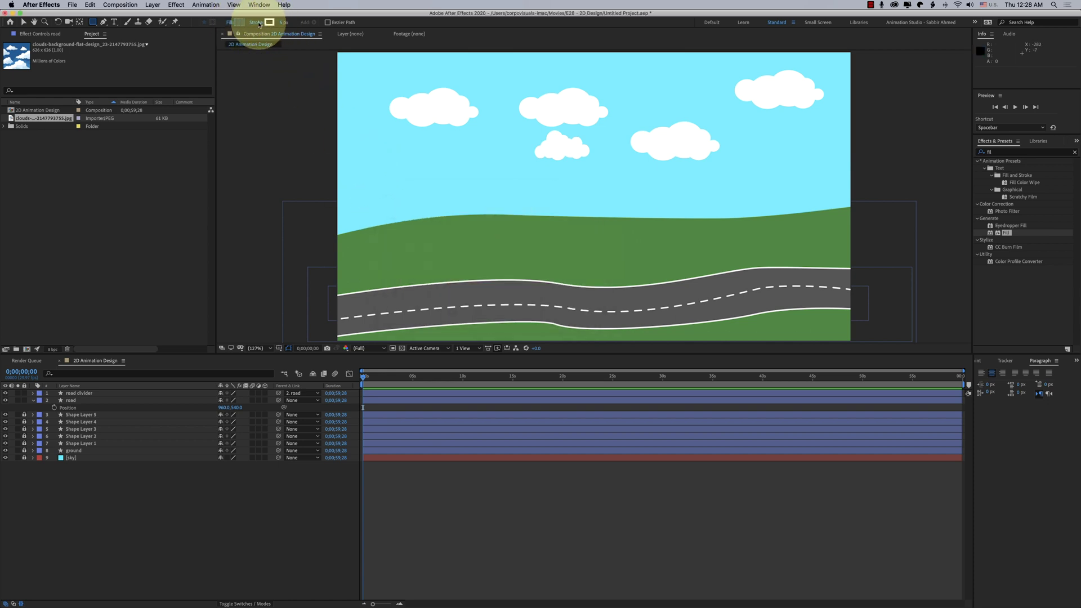
left_click(256, 22)
left_click(601, 274)
mouse_move(375, 140)
left_mouse_down()
mouse_move(412, 233)
mouse_move(401, 221)
mouse_move(426, 216)
left_mouse_up()
Duplicate the building rectangle, offset the copy to the right with lighter blue fill 345772, and reorder it behind the first
key("v")
key("super+d")
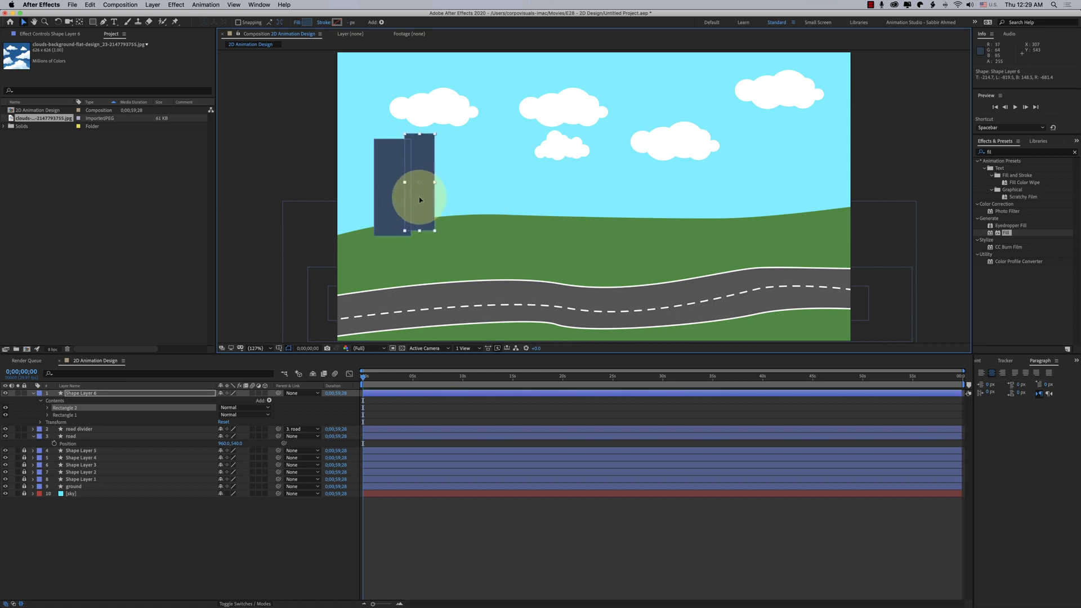
left_click(306, 22)
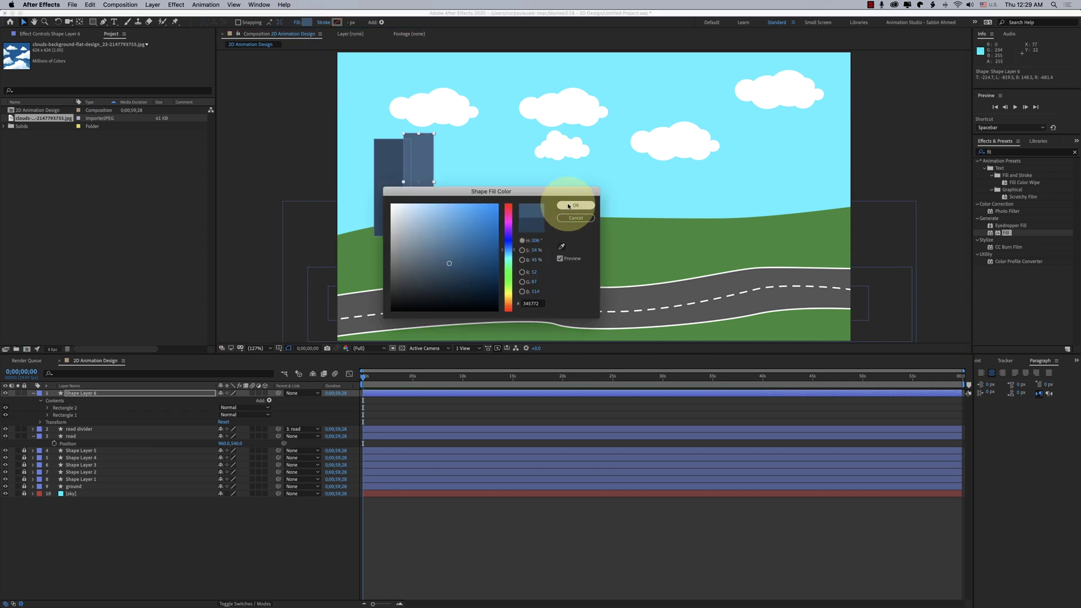
left_click(575, 205)
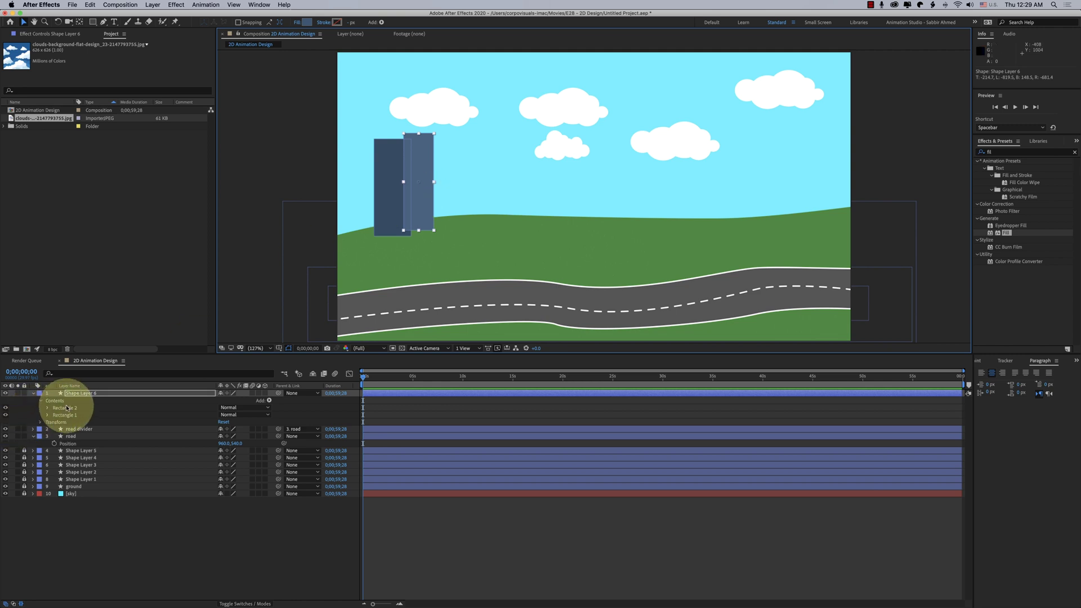
left_click_drag(63, 408, 60, 421)
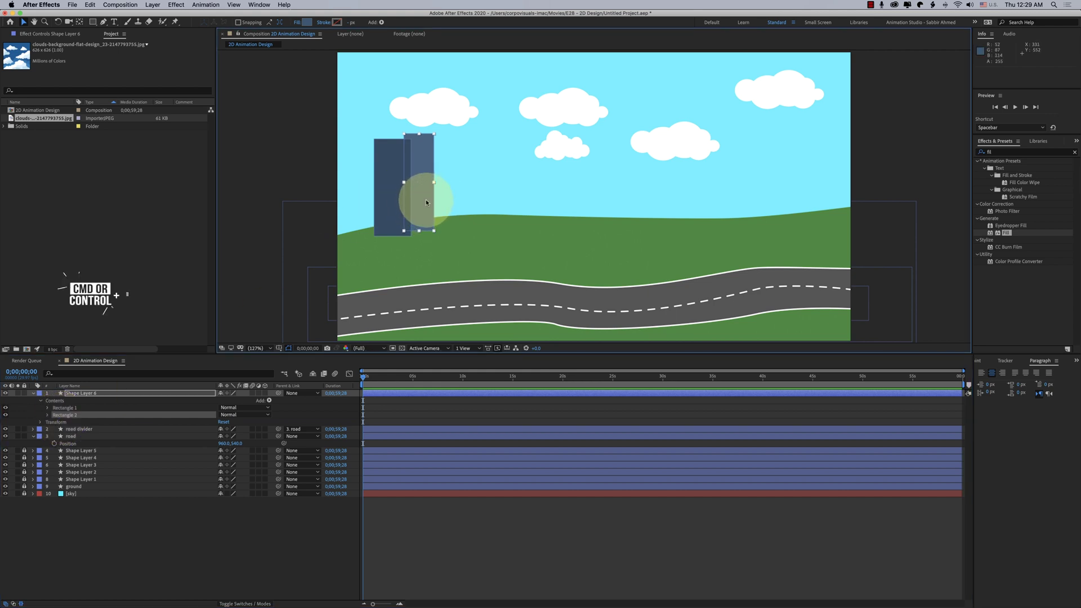
Duplicate the lighter building, place the copy to its right as a larger, taller tower, and recolour it teal
key("ctrl+d")
left_click_drag(426, 207, 459, 164)
left_click(307, 22)
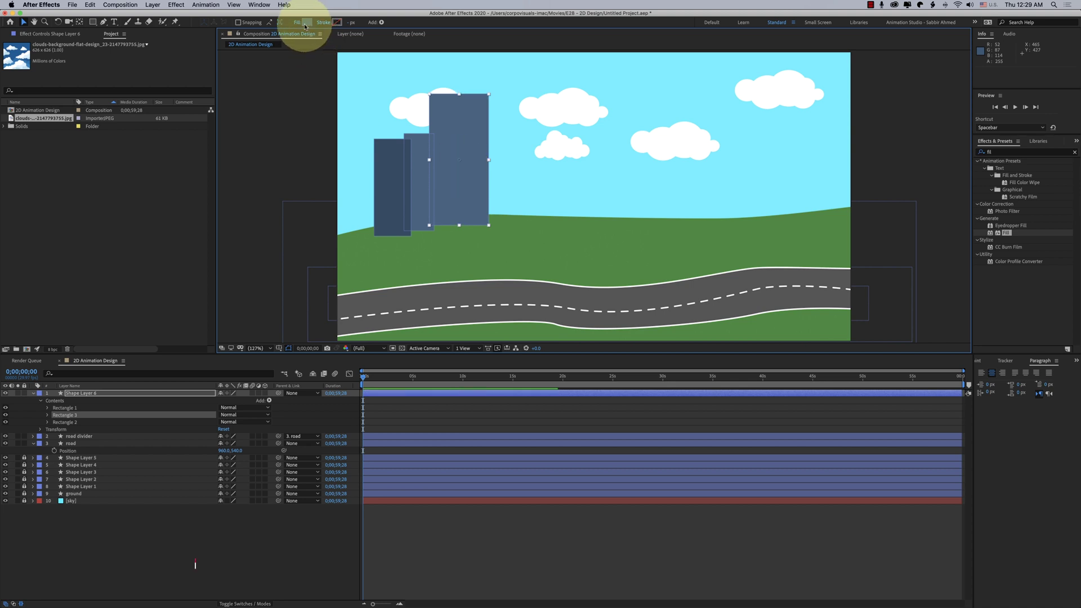
left_click_drag(508, 249, 508, 254)
left_click(570, 206)
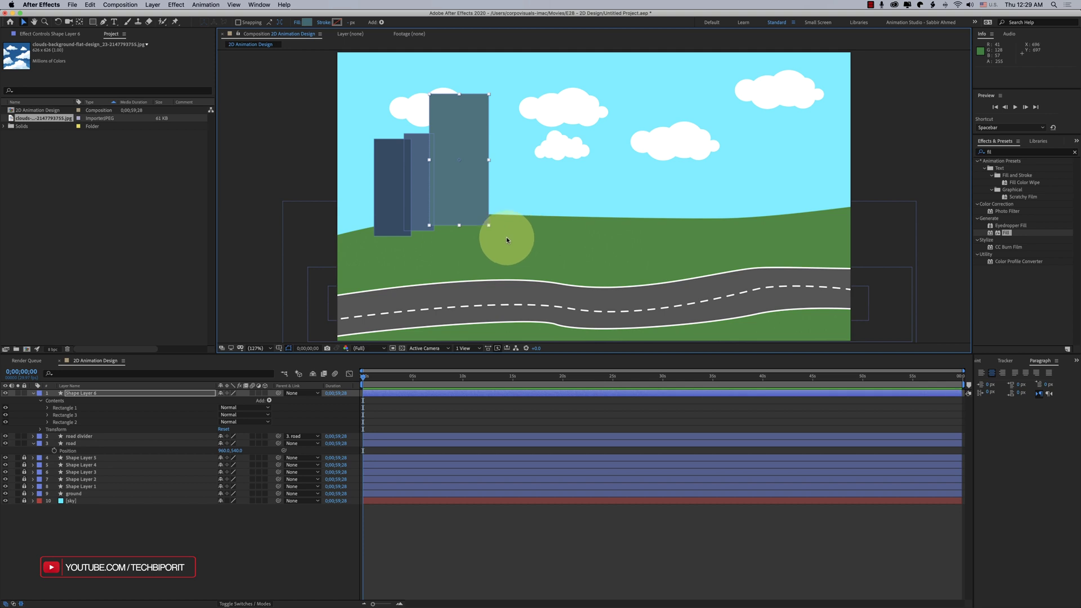
Rename the buildings' shape layer "building" and move it below the ground layer in the stacking order
left_click(113, 396)
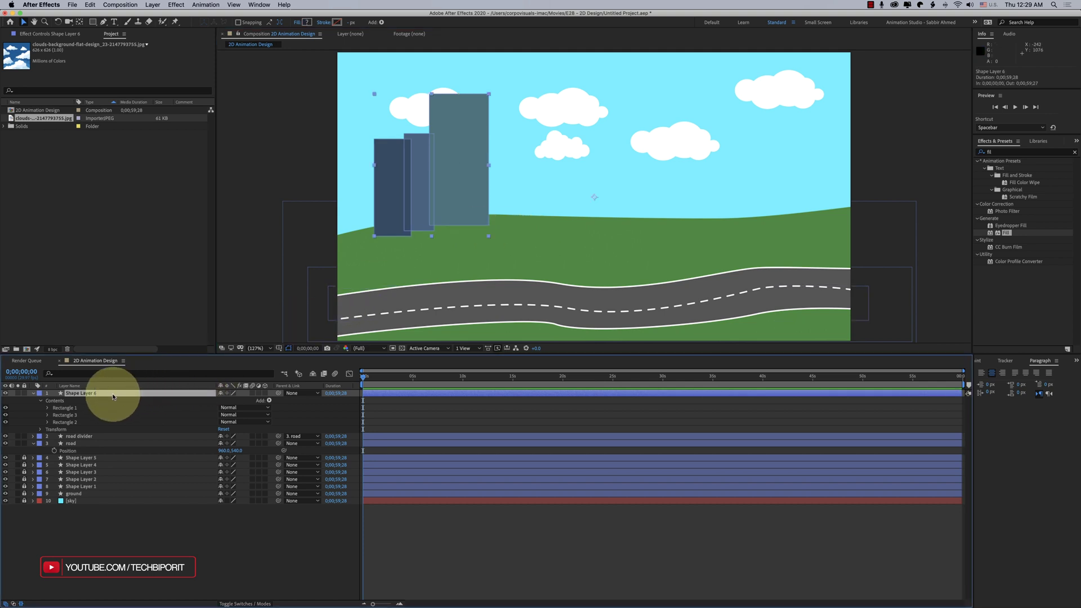
key("Return")
type("building")
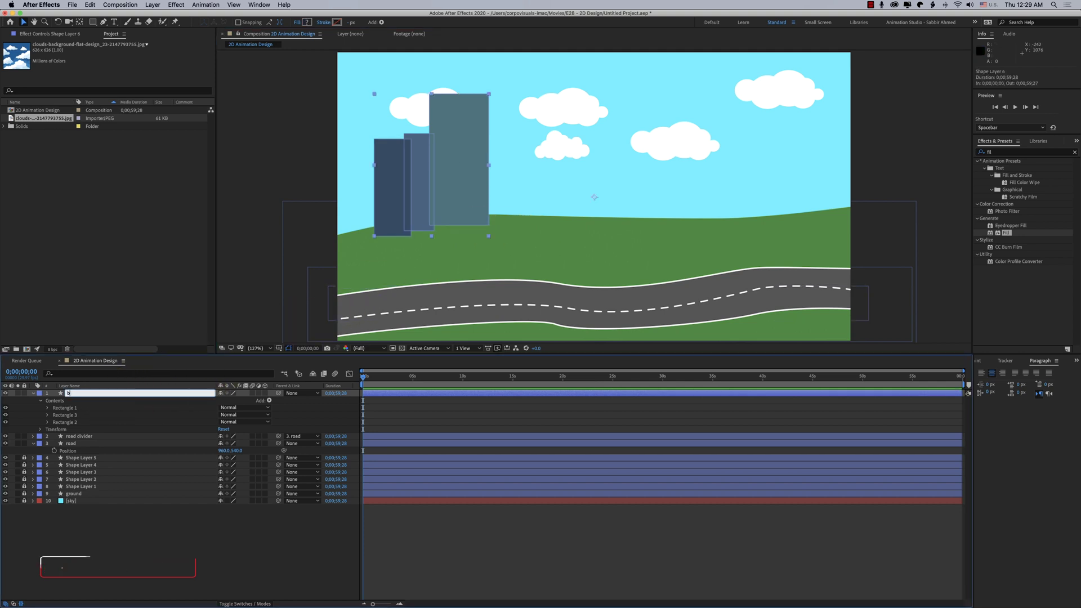
key("Return")
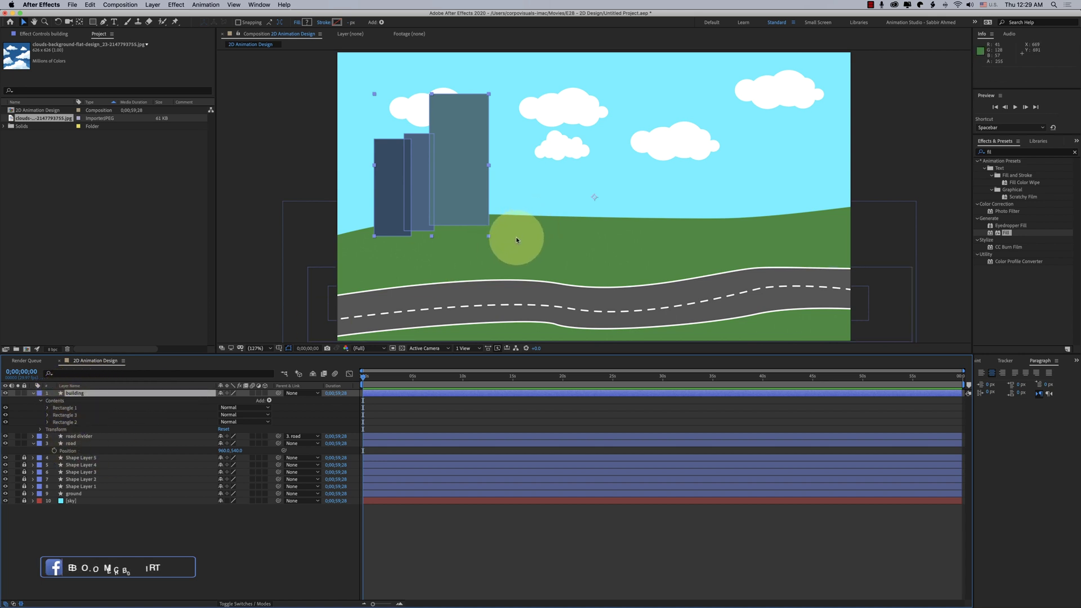
left_click_drag(77, 396, 72, 502)
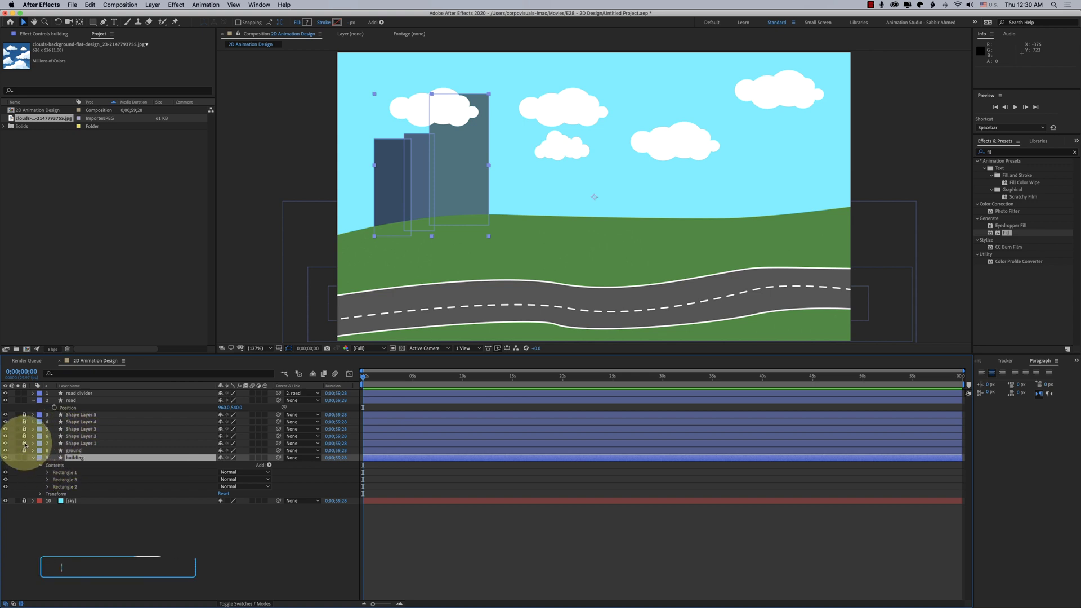
Unlock the five cloud shape layers and move them together below the building layer, above the sky
left_click_drag(25, 442, 25, 415)
left_click(78, 415)
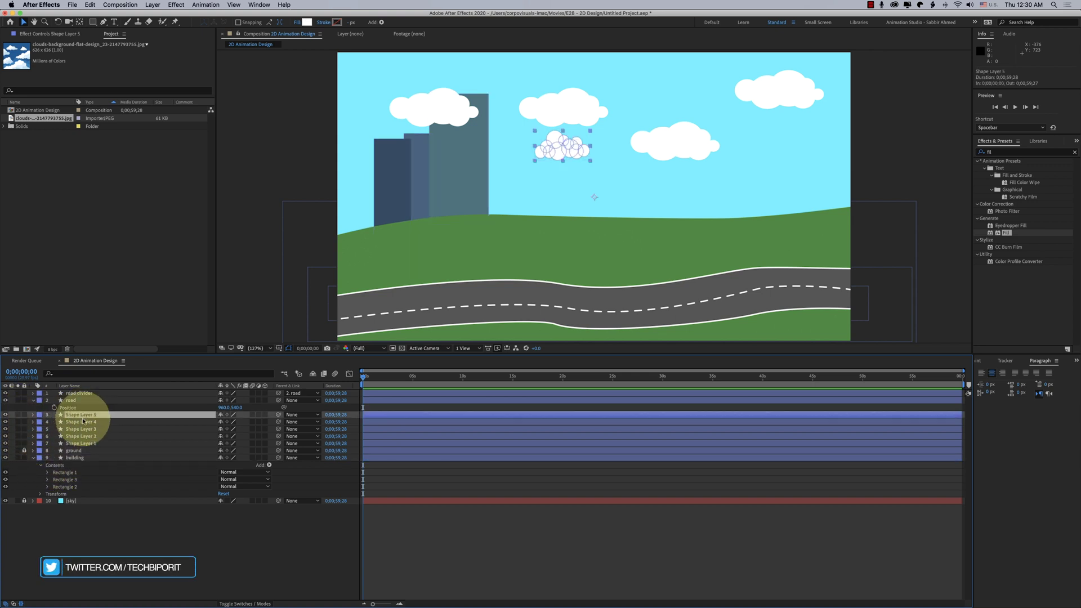
left_click(83, 445, "shift")
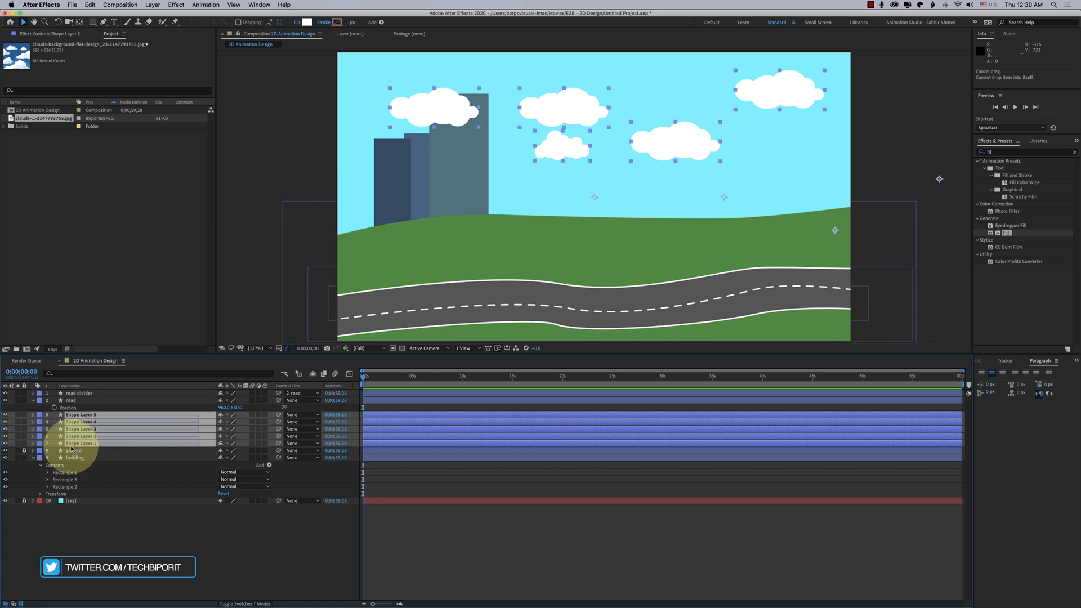
left_click_drag(87, 438, 79, 468)
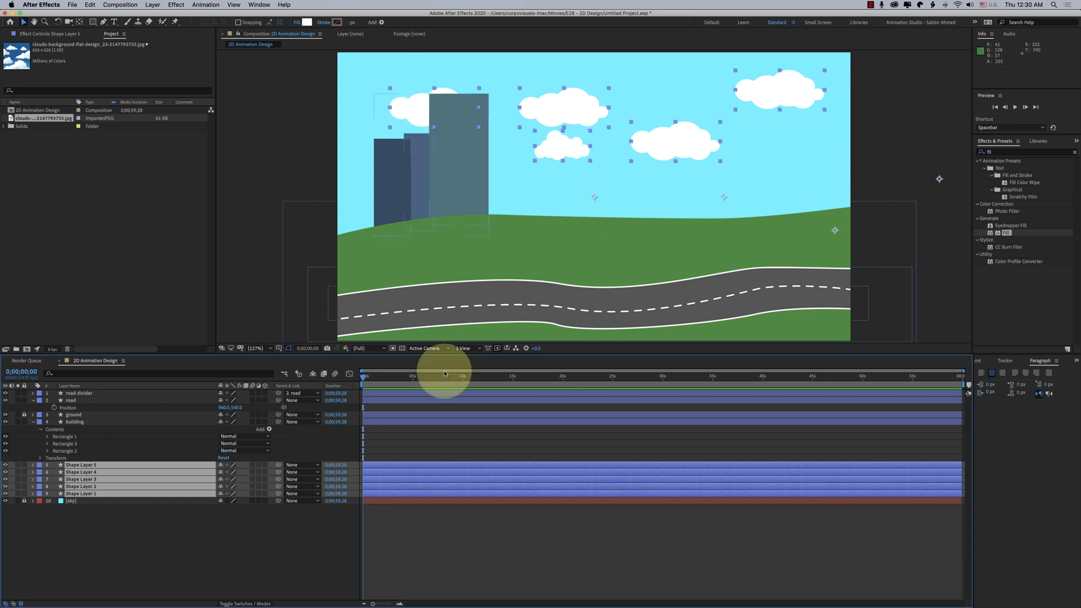
left_click(400, 548)
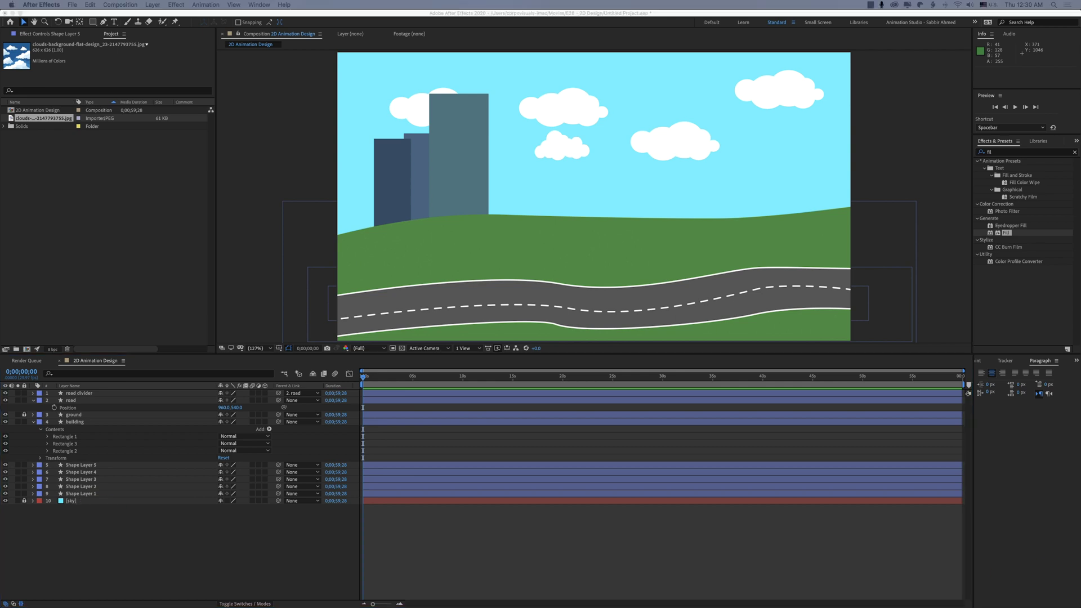
left_click(346, 560)
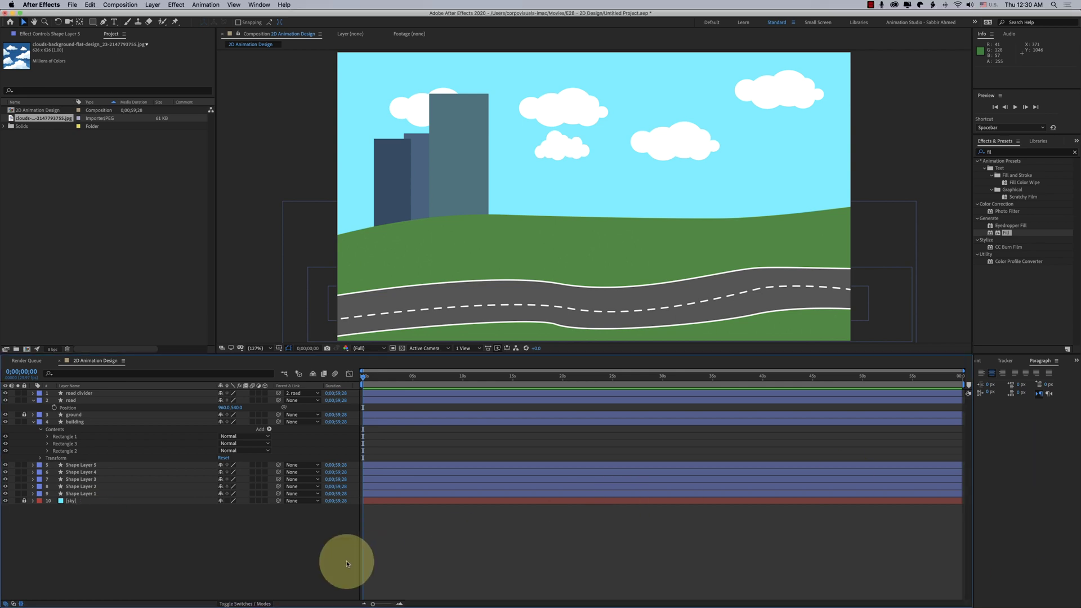
left_click(97, 493)
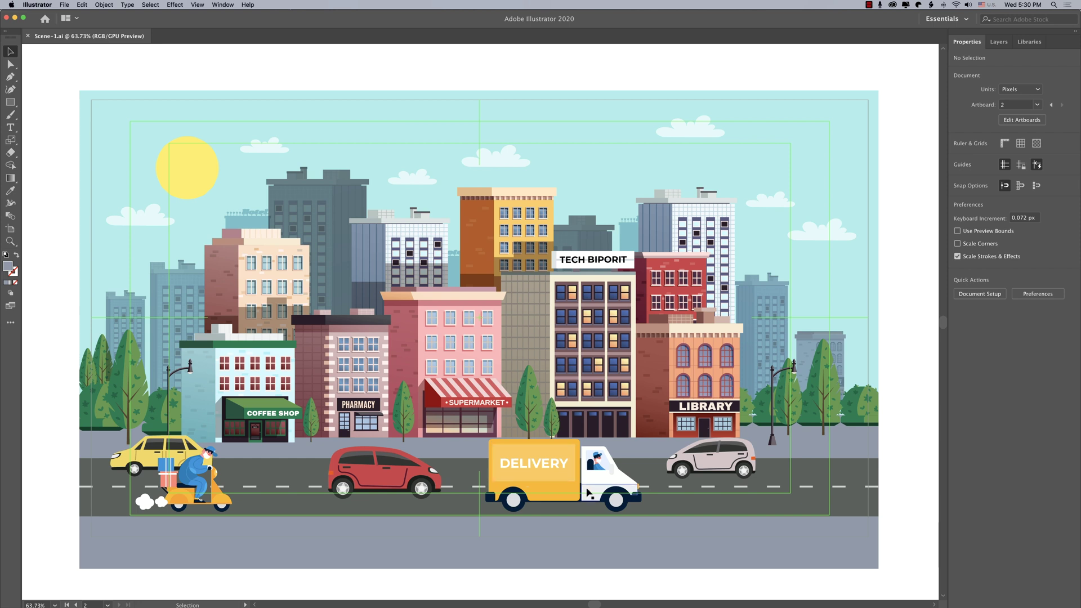
Switch to Scene-1.ai in Illustrator and shift the delivery van and the scooter rider slightly right along the road
left_click_drag(545, 473, 562, 471)
left_click(428, 475)
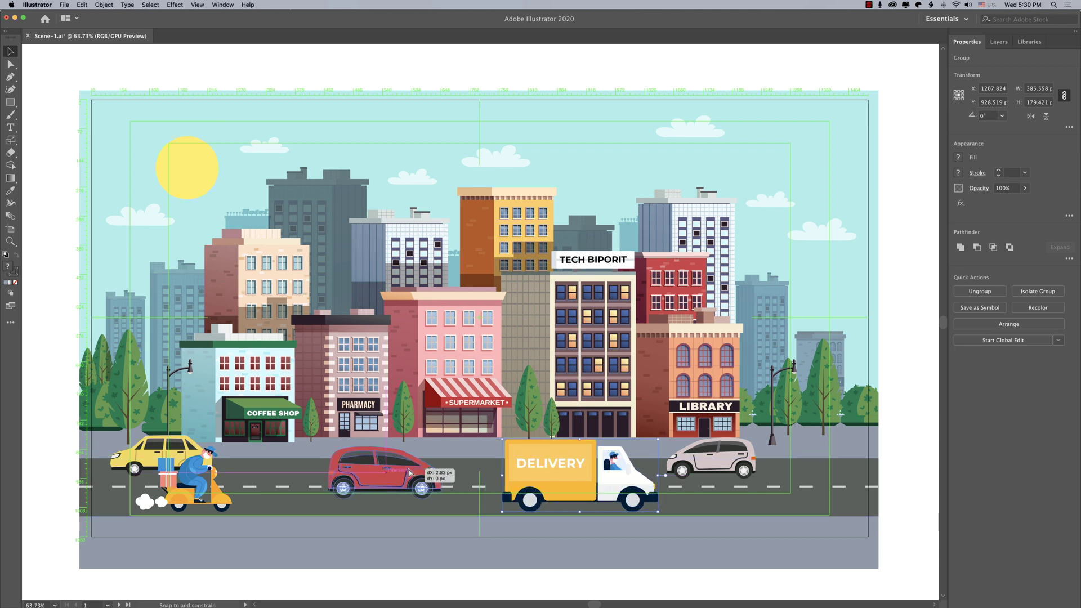
left_click_drag(202, 480, 219, 482)
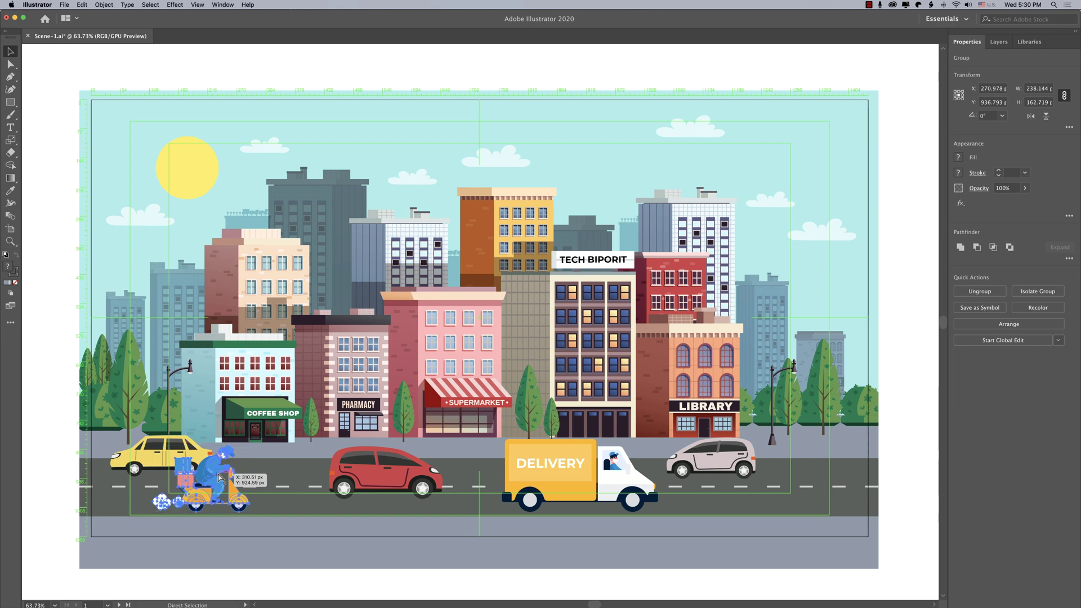
Switch to Freepik in Safari and search for "plane", limited to free vectors
key("super+Tab")
key("super+Tab")
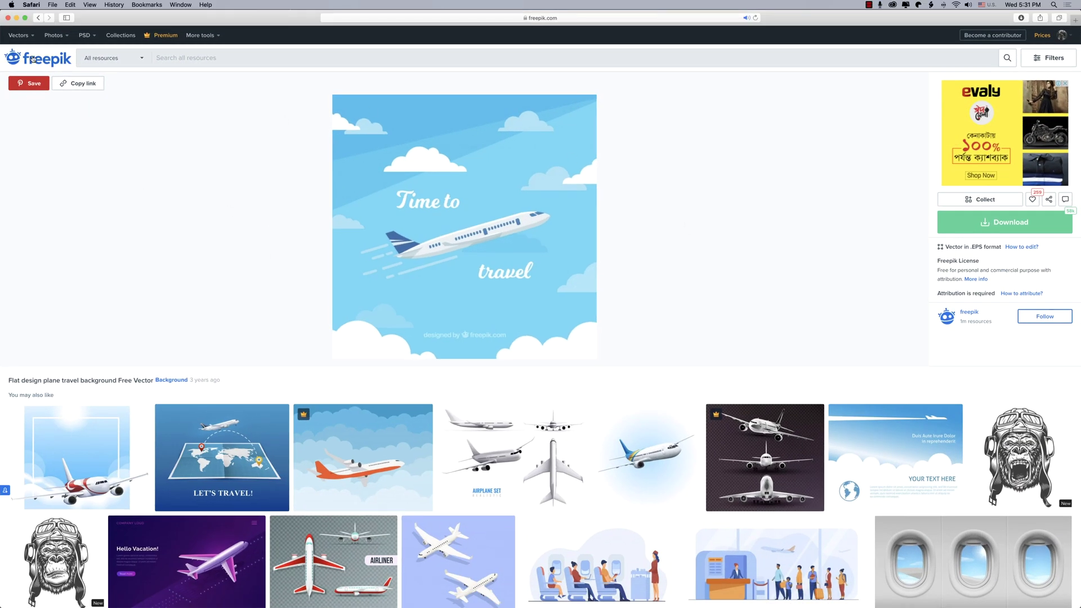
left_click(125, 60)
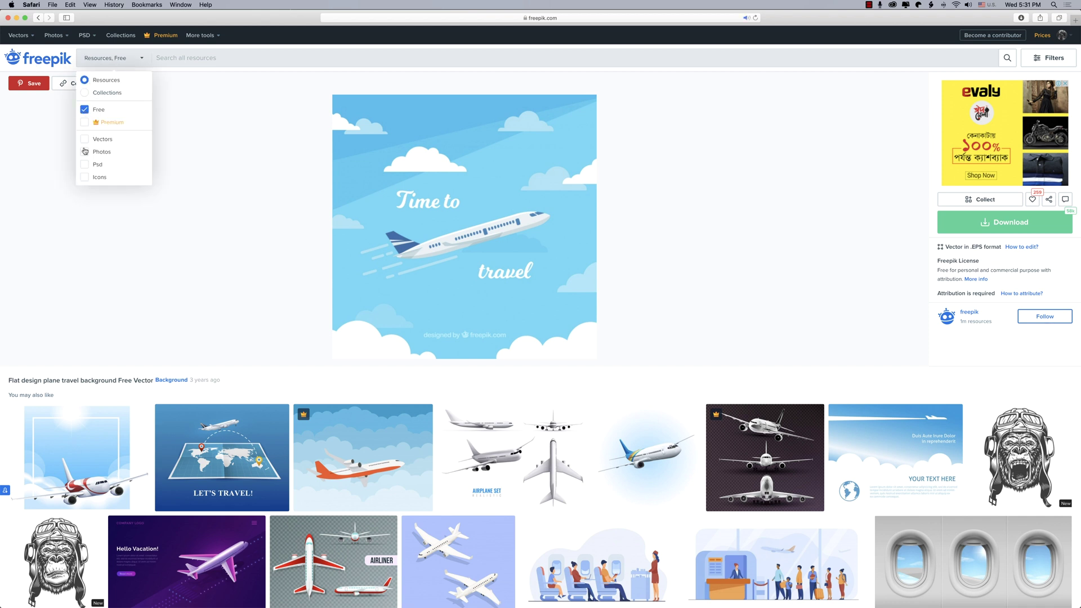
left_click(191, 61)
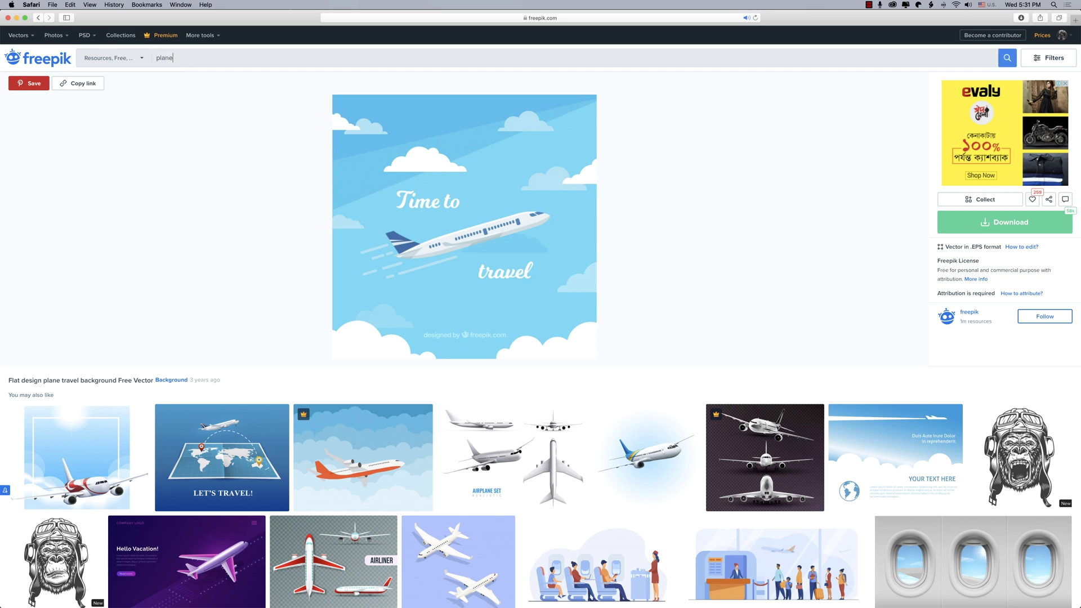
key("Return")
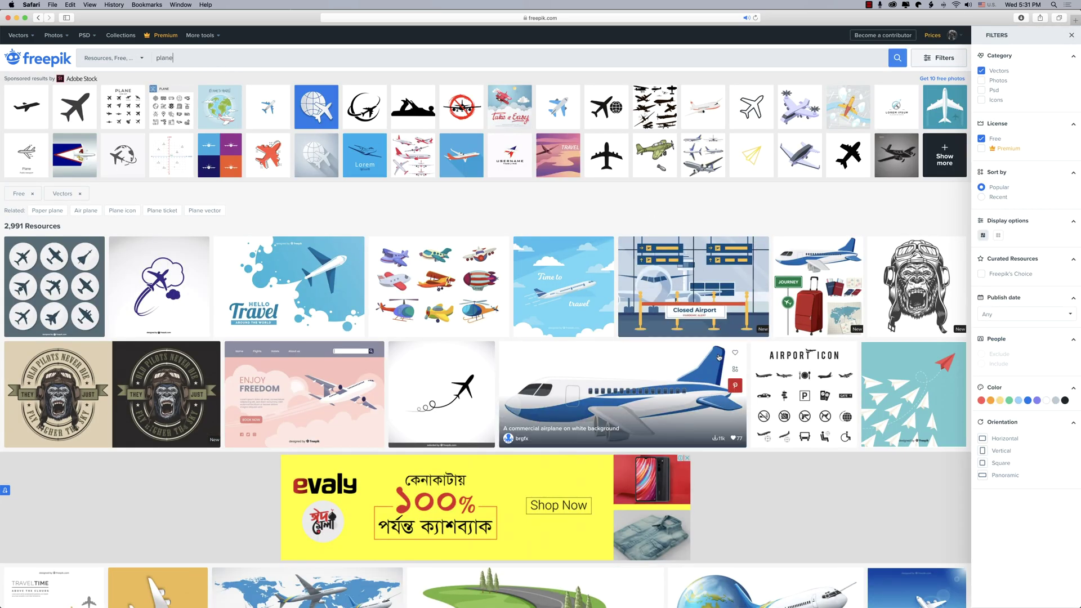
Choose the "Time to travel" airplane vector and bring its plane artwork into Scene-1.ai in Illustrator
left_click(564, 284)
left_click(760, 187)
left_click(651, 309)
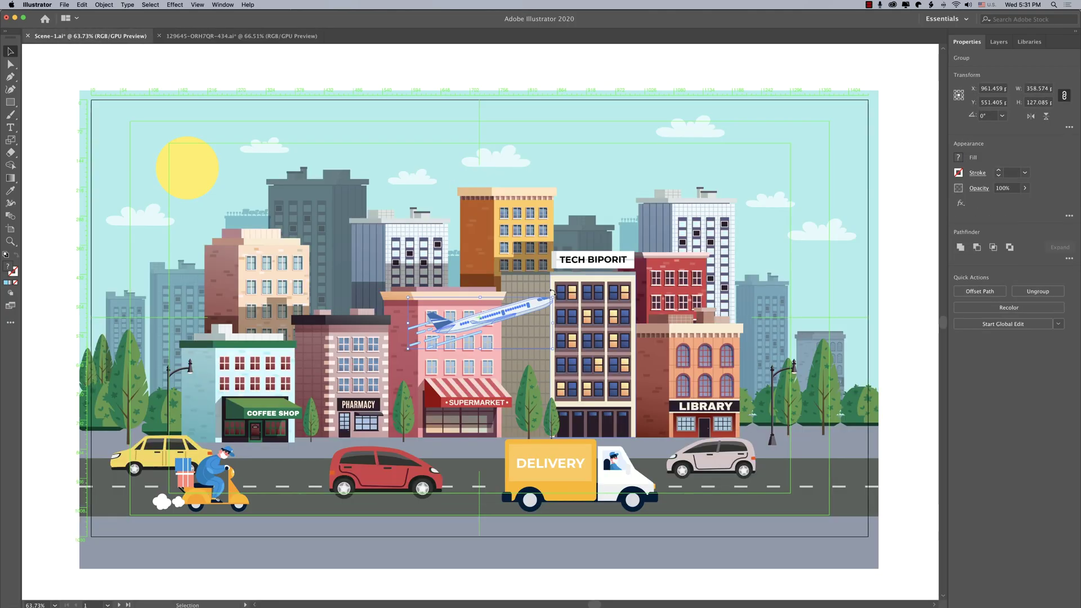
Move the airplane into the sky above the buildings, rotate it level, and position it between the sun and the orange building
left_click_drag(518, 311, 500, 147)
left_click_drag(567, 120, 575, 149)
left_click_drag(483, 158, 426, 145)
left_click_drag(426, 146, 407, 168)
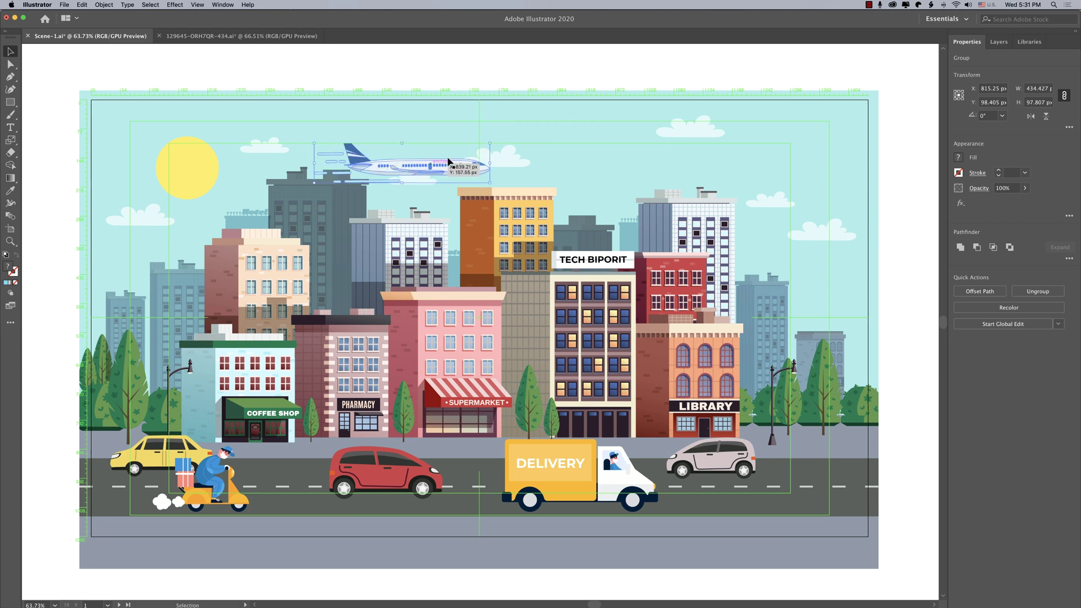
left_click(405, 72)
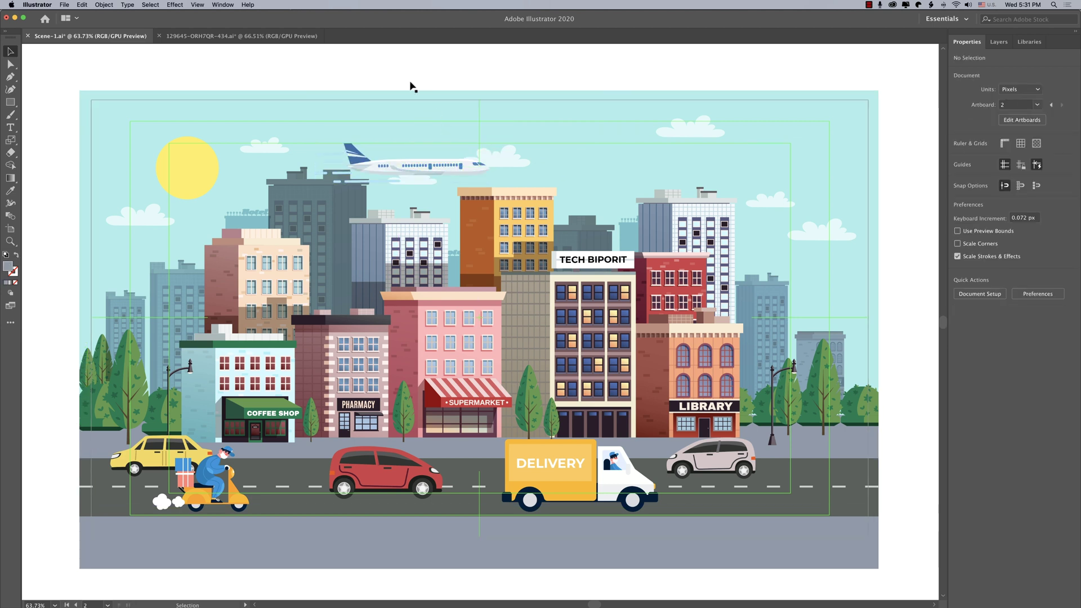
Cut the airplane from Layer 1, create a new layer, and paste the airplane in place on it
left_click(422, 167)
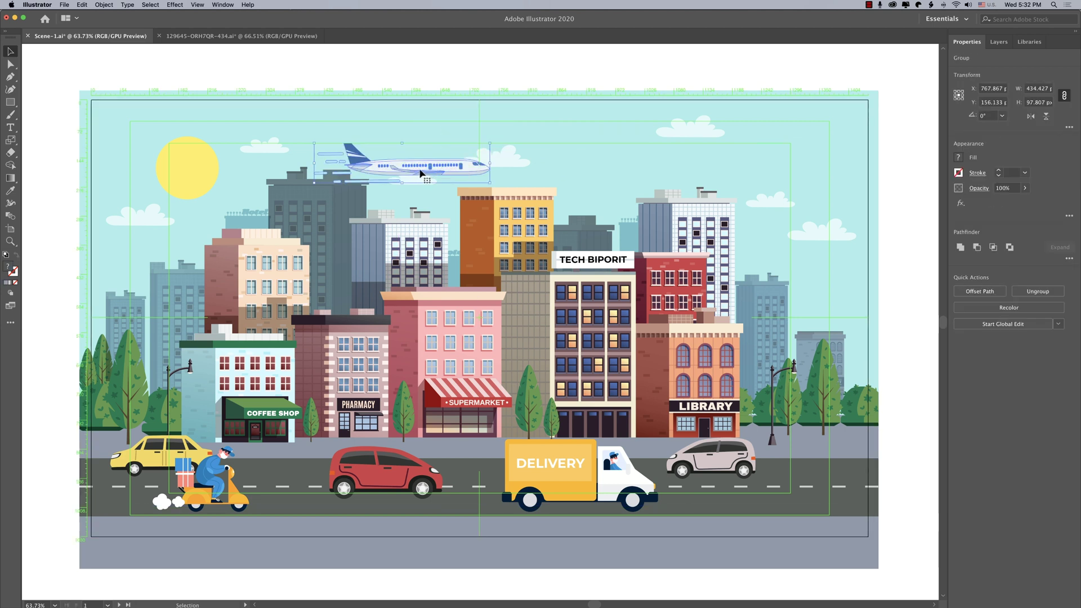
key("Delete")
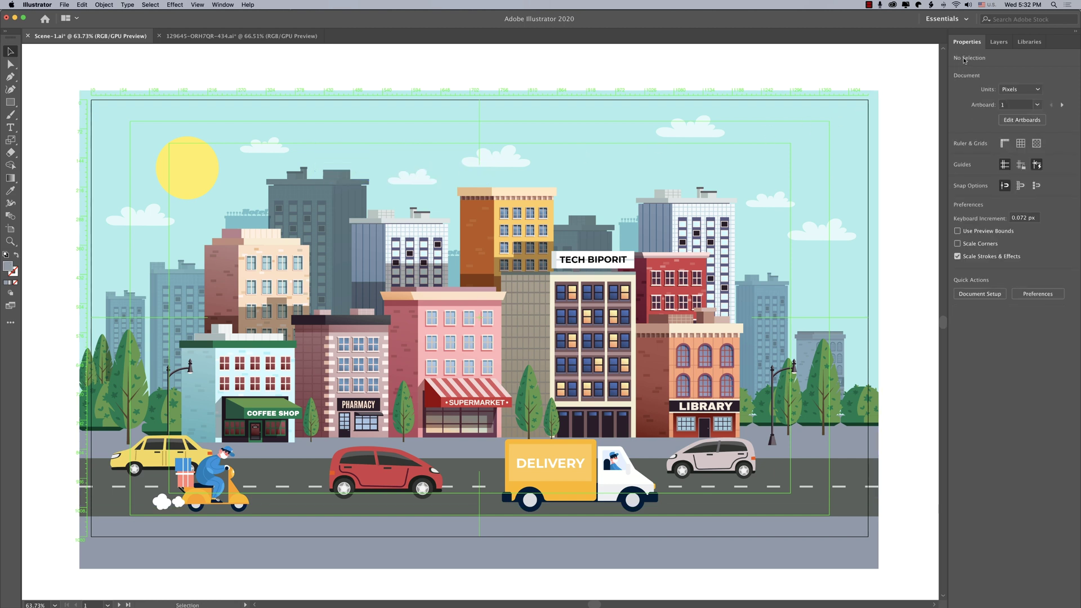
left_click(994, 45)
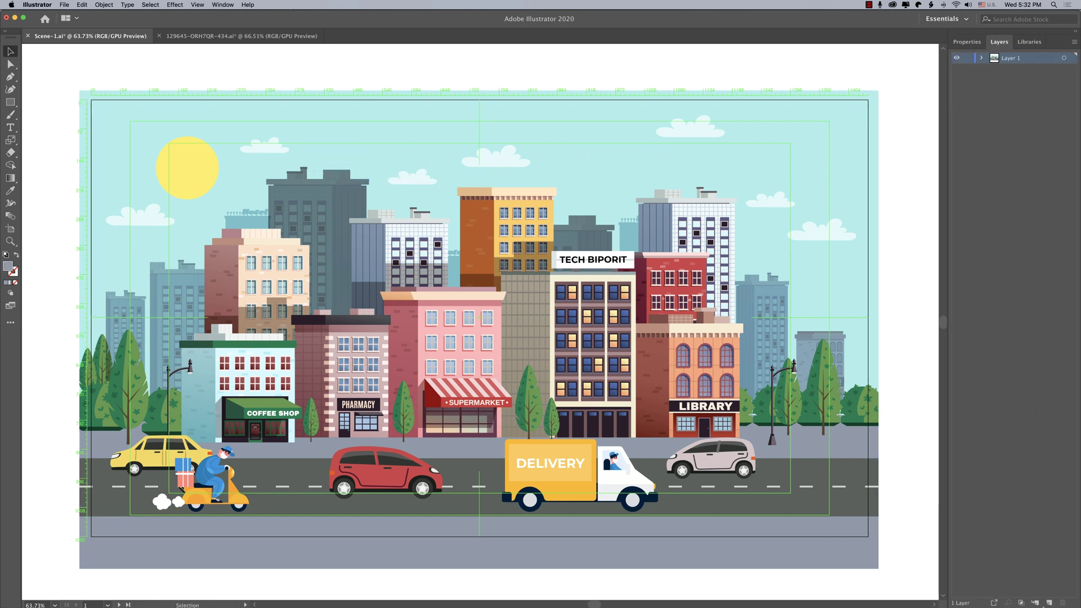
left_click(1049, 603)
key("super+f")
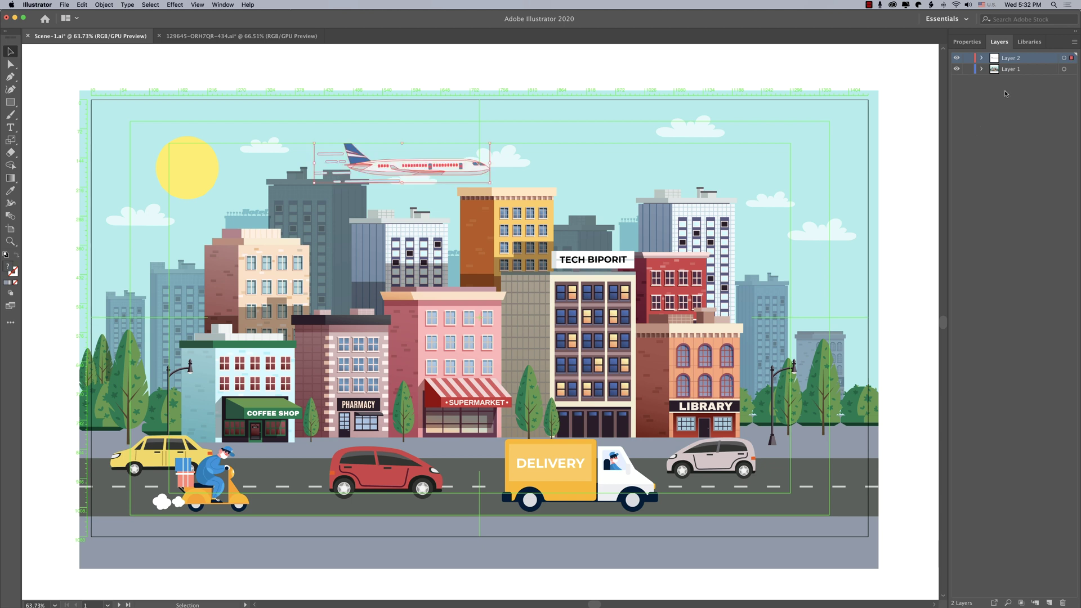
Rename the airplane's layer "plane" and save the document
double_click(1012, 59)
type("plane")
key("Return")
key("super+s")
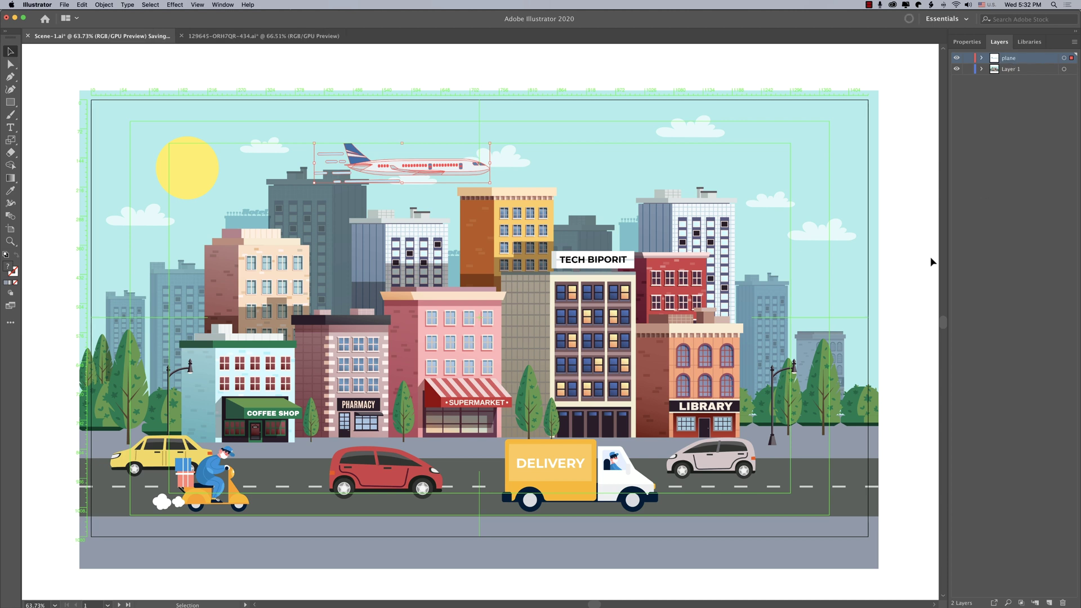
Cut the sun from Layer 1, paste it in place on a new layer named "sun", and save the document
left_click(177, 169)
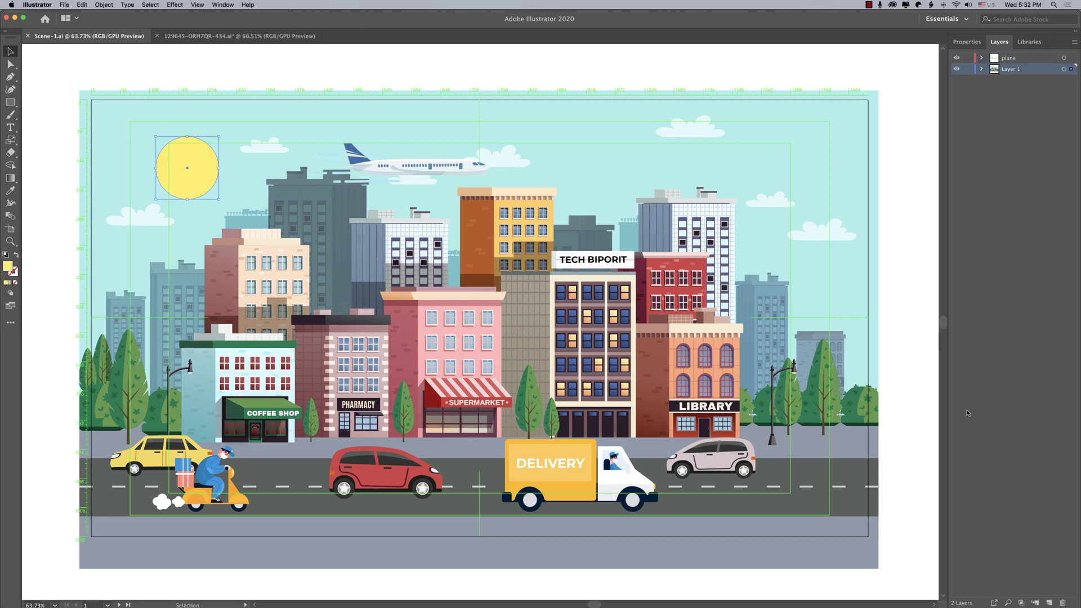
key("super+x")
left_click(1049, 603)
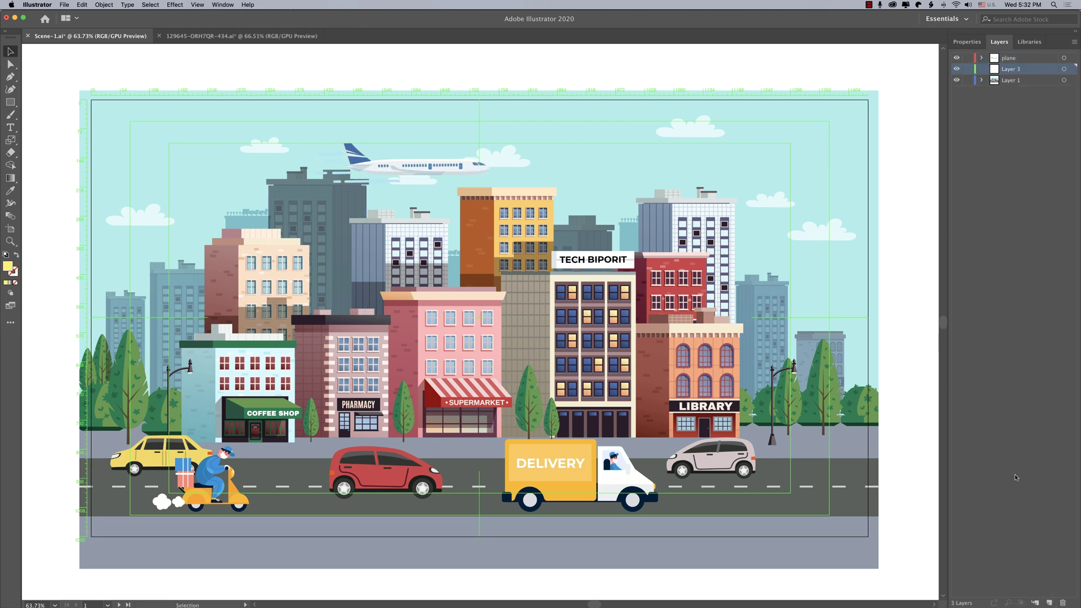
key("super+f")
double_click(1008, 69)
type("sun")
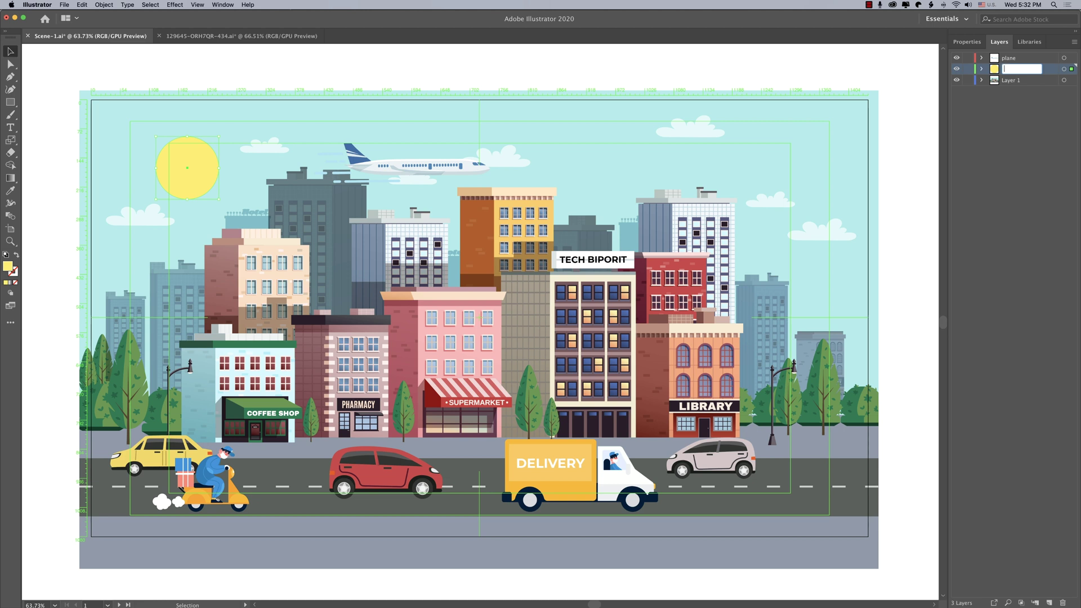
key("Return")
key("super+s")
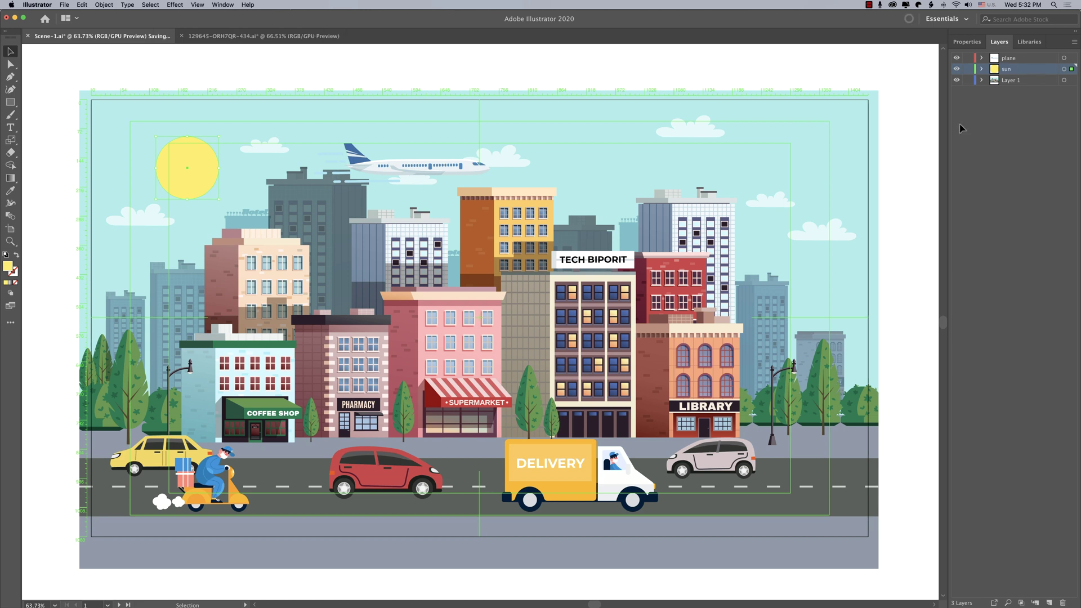
Select all six clouds in the sky and cut them from Layer 1
left_click(834, 231)
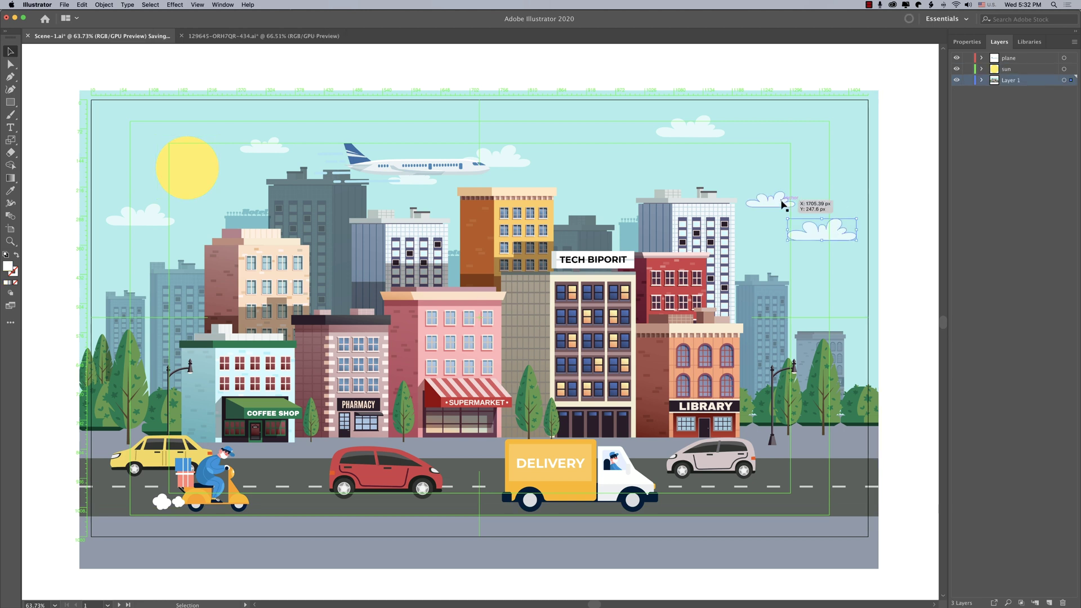
left_click(701, 130, "shift")
left_click(496, 160, "shift")
left_click(270, 150, "shift")
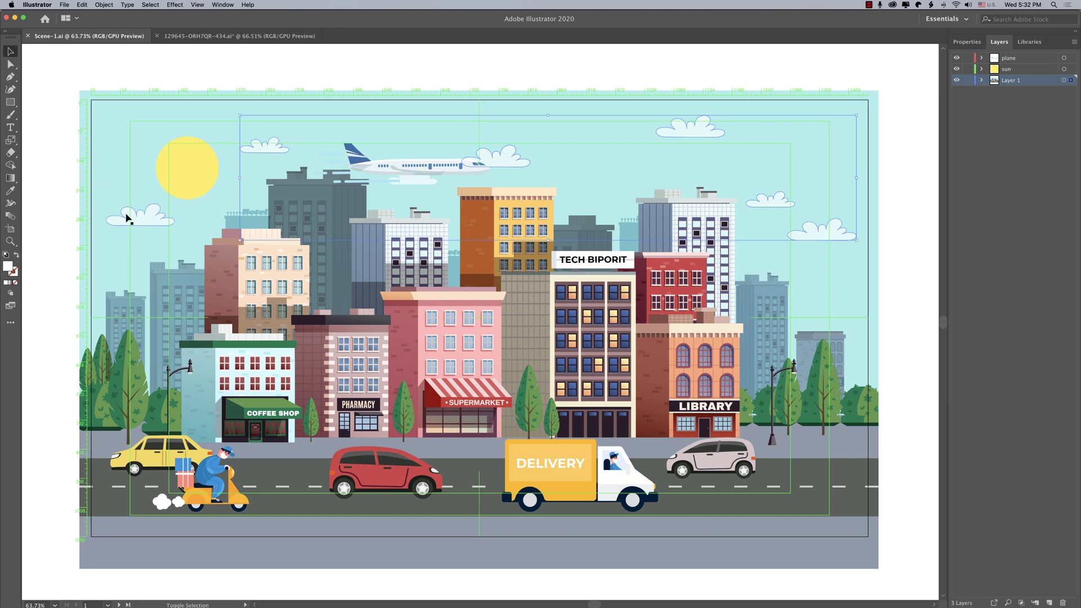
left_click(127, 219, "shift")
key("a")
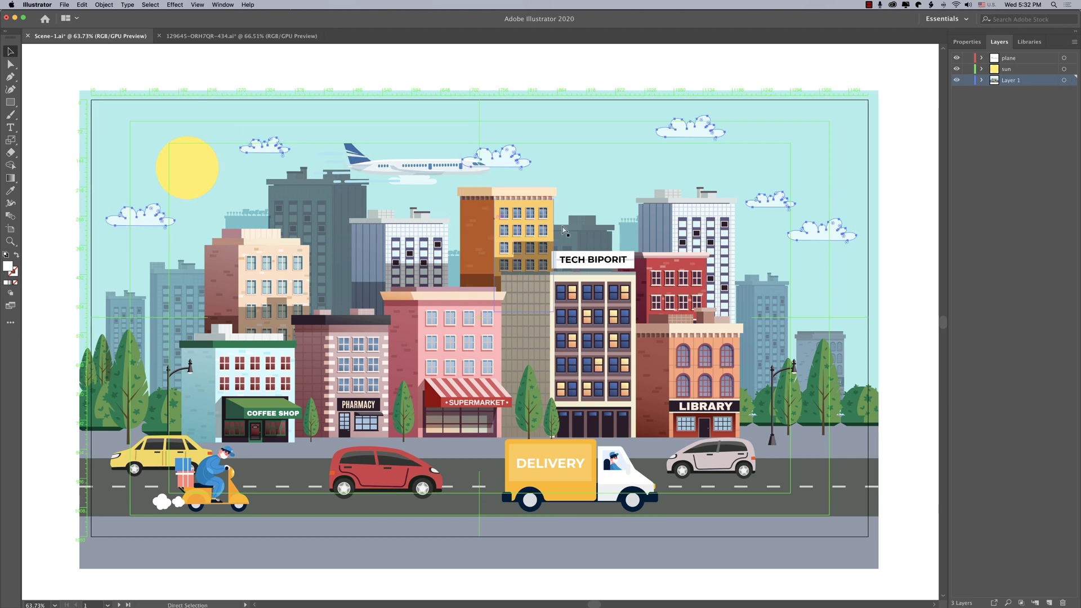
key("Delete")
key("v")
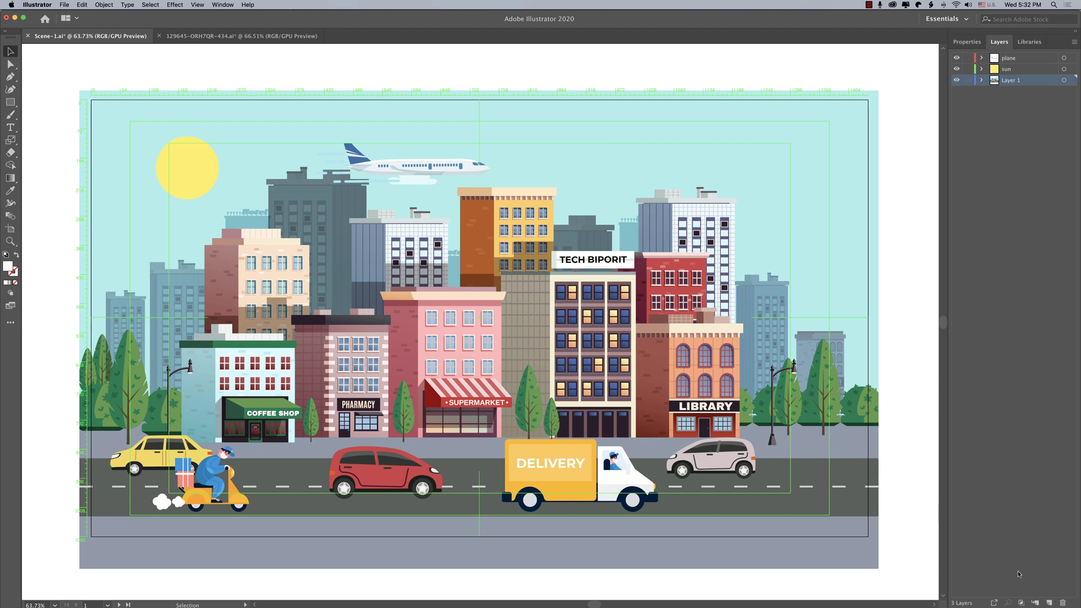
Create a new layer, paste the clouds in place on it, and name the layer "cloud"
left_click(1049, 604)
key("super+f")
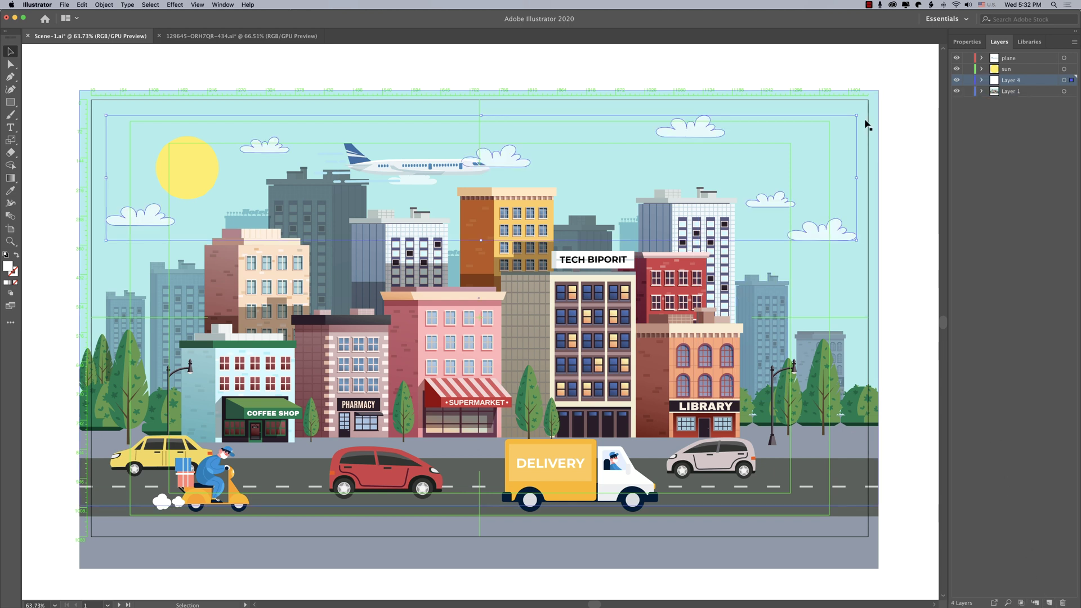
double_click(1013, 81)
type("cloud")
key("Return")
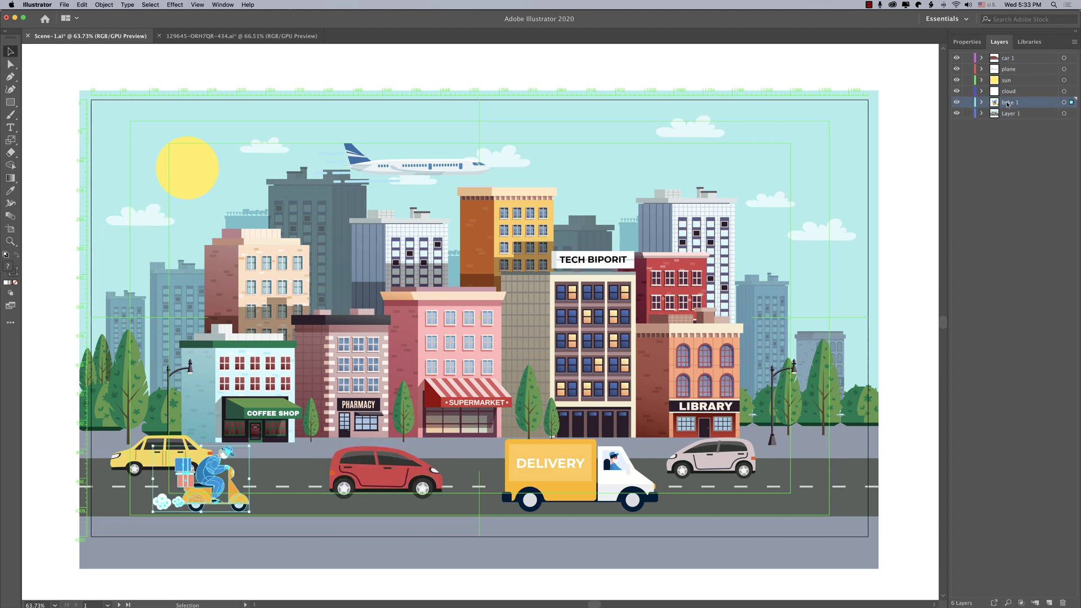
Rename the delivery van's layer "car 2"
double_click(1014, 113)
type("car")
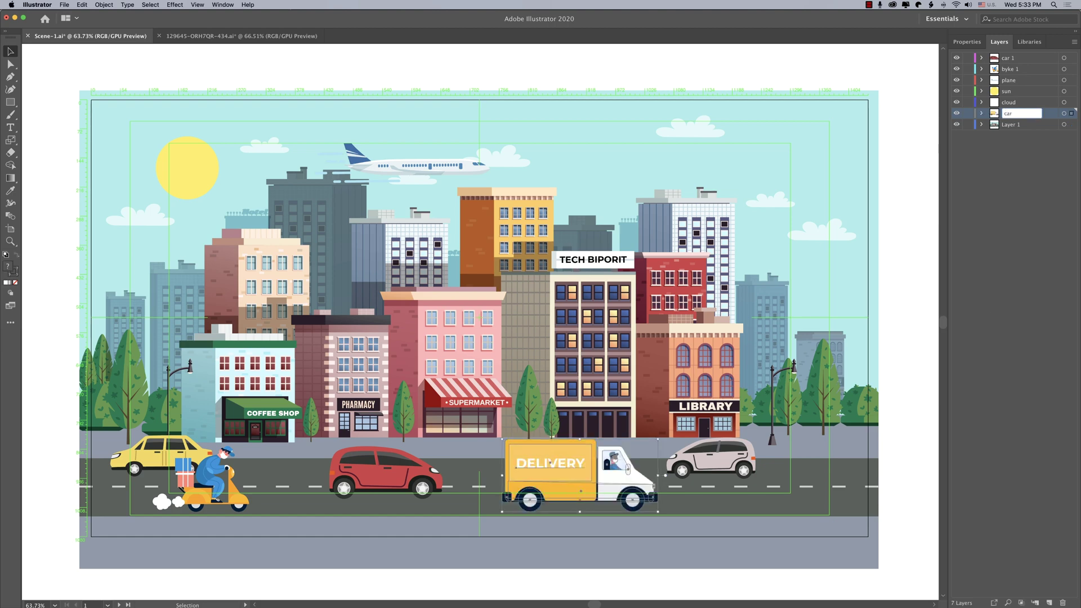
type(" 2")
key("Return")
Move the scooter rider away from the delivery van, back along the road beside the yellow car
scroll(128, 491, "up", 5)
scroll(129, 394, "down", 4)
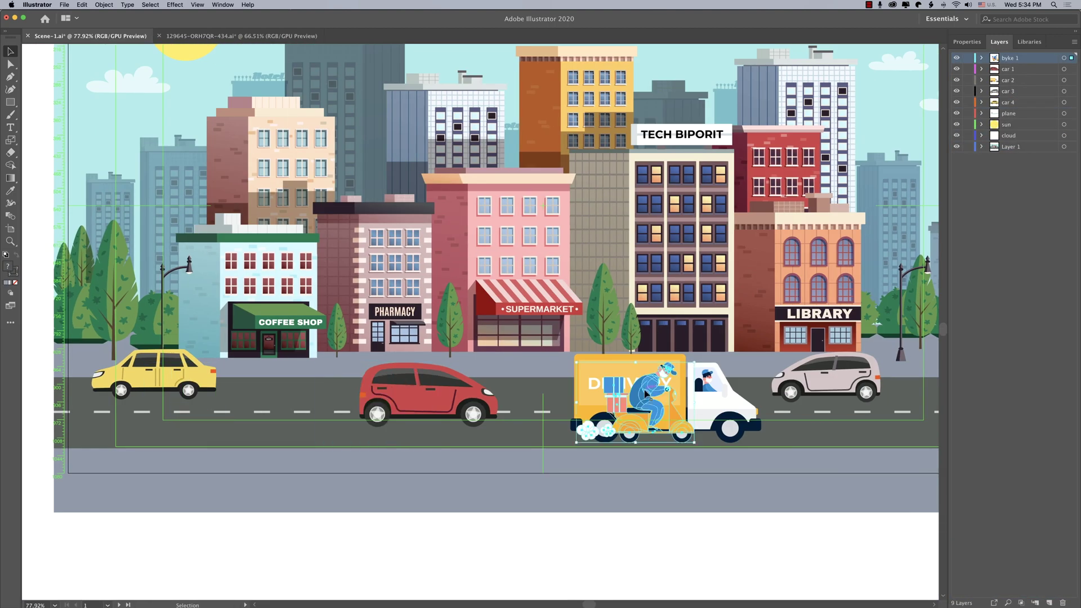
left_click_drag(384, 411, 234, 410)
Cut the sky background and paste it in place on its own layer named "sky"
scroll(233, 410, "down", 3)
key("super+x")
key("super+f")
type("sky")
Cut the road artwork from Layer 1 and put it on a new layer named "road"
key("super+x")
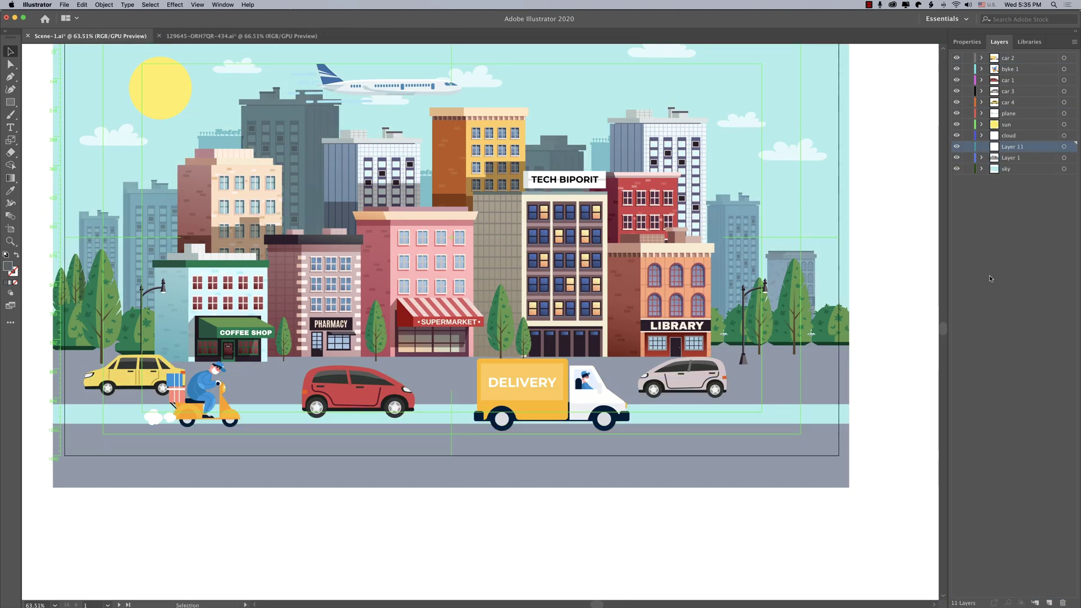
type("road")
key("Return")
Check the road layer's contents, and hide the road layer and all layers from car 2 down to sun
left_click(981, 146)
left_click(956, 180)
left_click(956, 181)
left_click(981, 146)
left_click(956, 147)
left_click_drag(956, 57, 957, 125)
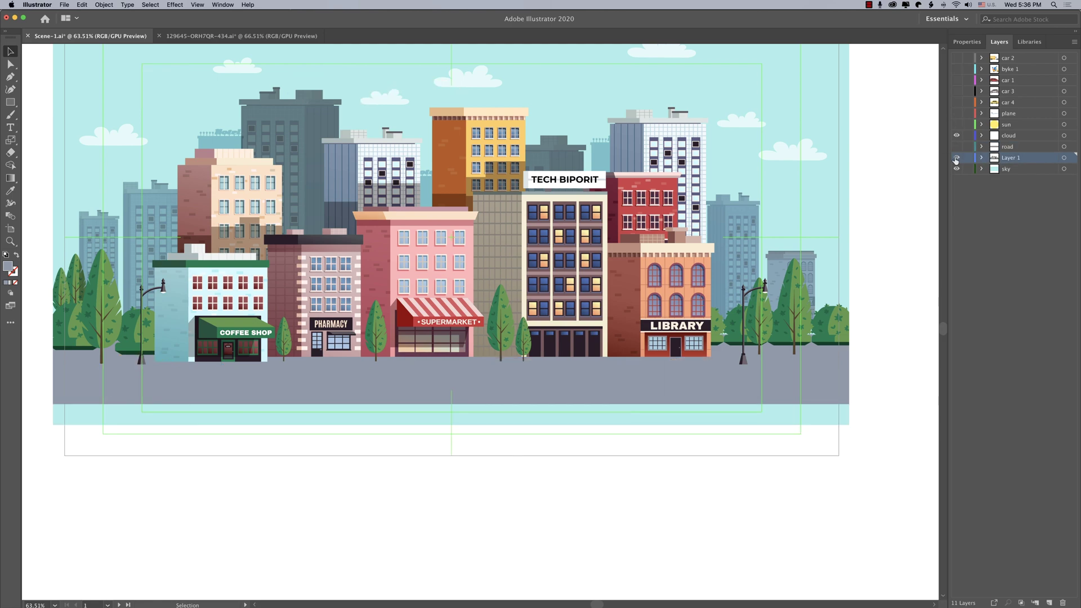
Stretch the grey pavement down past the artboard's lower edge, and show the road layer and move it below Layer 1
scroll(496, 398, "up", 1)
left_click(496, 398)
left_click_drag(463, 421, 464, 505)
left_click(956, 147)
left_click_drag(1013, 146, 1014, 162)
Cut the front trees and buildings from Layer 1, place them on a new layer named "front houses", and hide that layer
left_click(109, 307)
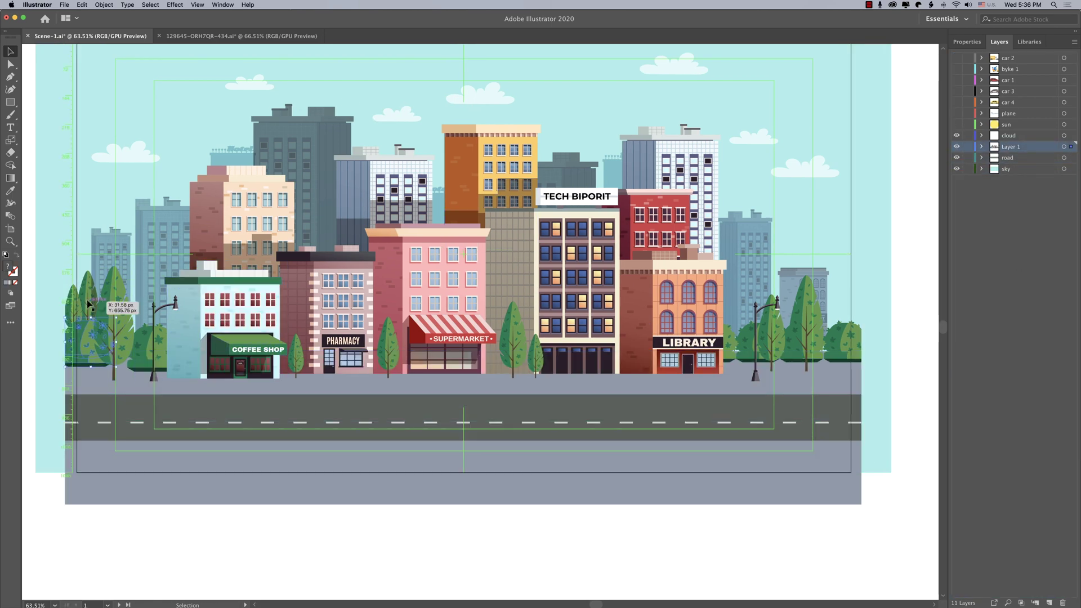
left_click(236, 307, "shift")
left_click(304, 147, "shift")
left_click(440, 270, "shift")
left_click(575, 254, "shift")
left_click(647, 170, "shift")
left_click_drag(442, 291, 441, 229)
key("super+z")
key("super+x")
type("front houses")
left_click(957, 147)
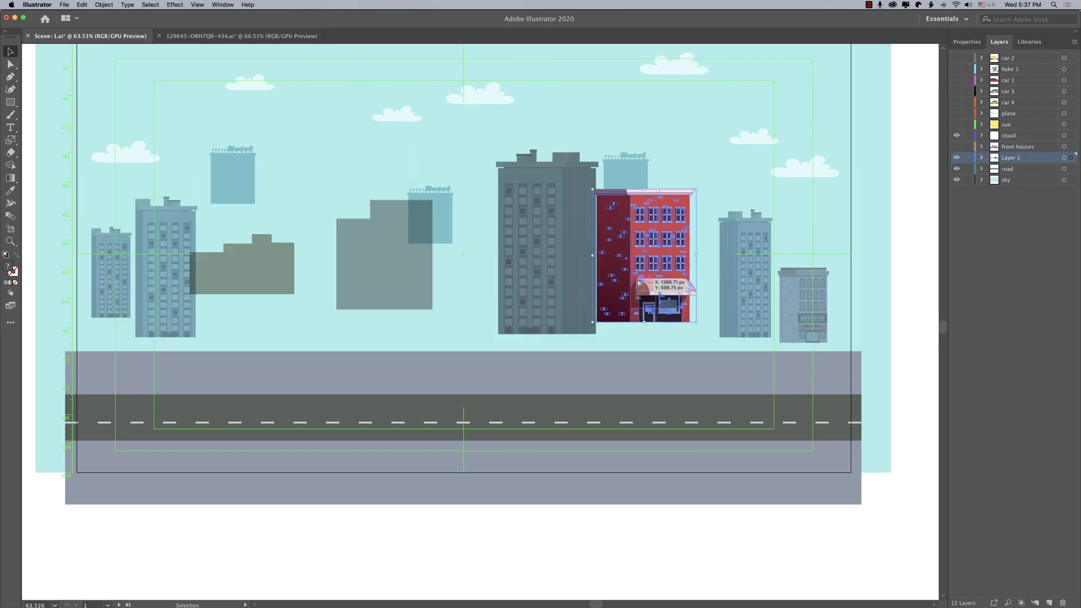
Paste the red bookshop onto the front houses layer, move it to the right end of the street, and hide the layer
key("super+f")
left_click_drag(641, 248, 849, 306)
left_click(957, 147)
Rename the layer holding the remaining background buildings "back houses" and save the document
left_click(821, 250)
left_click(166, 270)
double_click(1014, 158)
type("back houses")
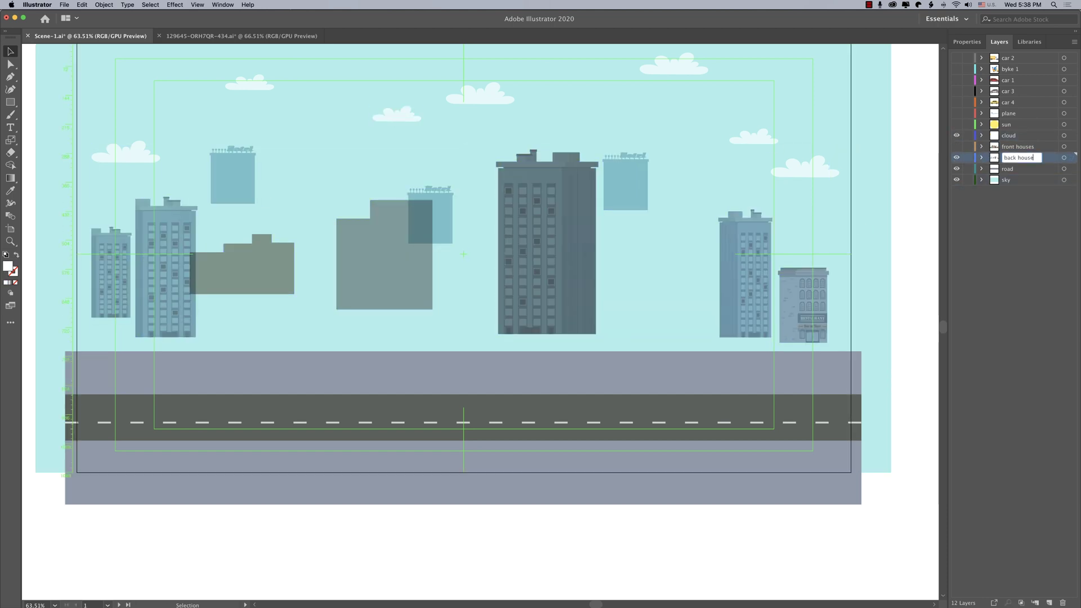
key("Return")
key("super+s")
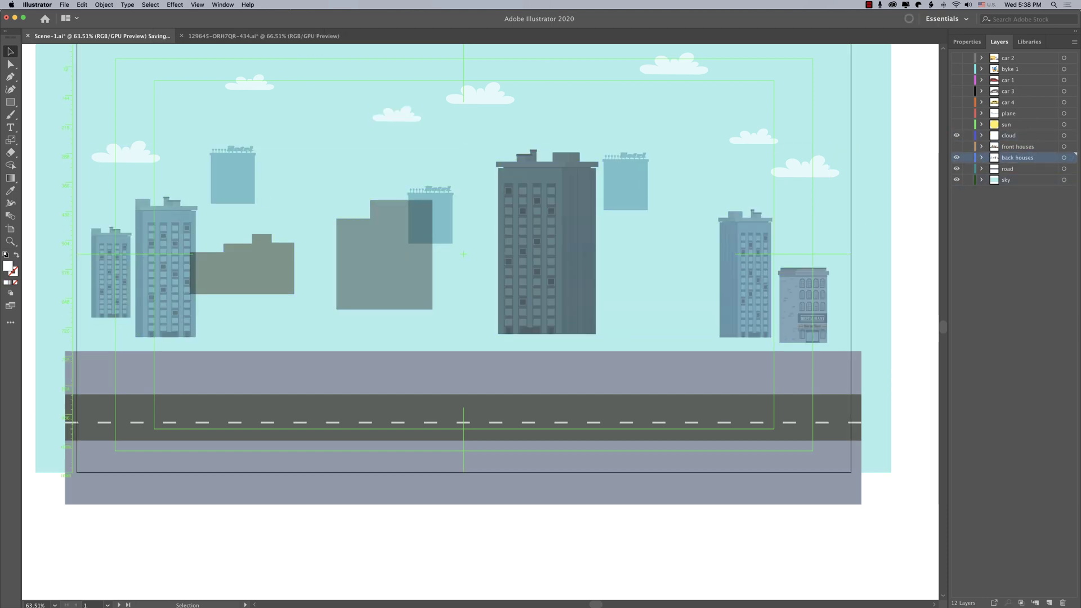
Show the front houses, sun, plane, car 4, car 3 and car 1 layers again
left_click(957, 147)
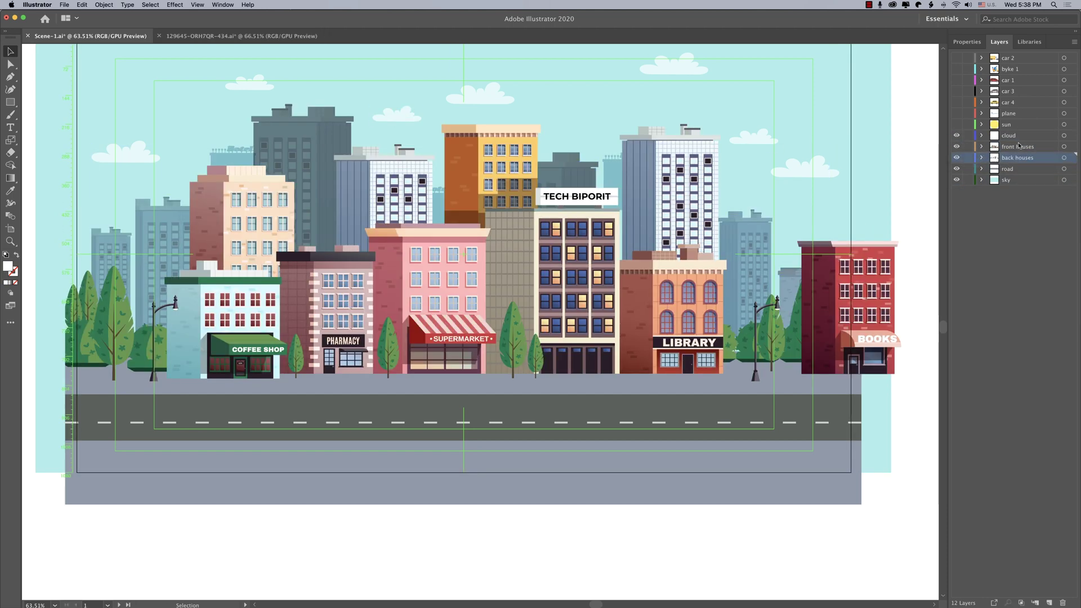
left_click(957, 124)
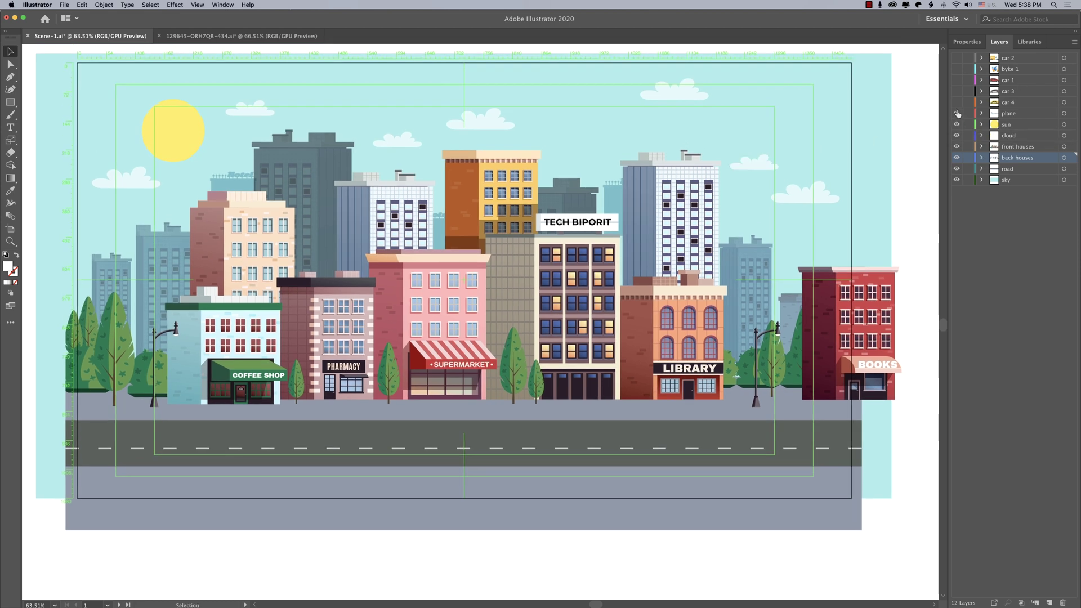
left_click(957, 113)
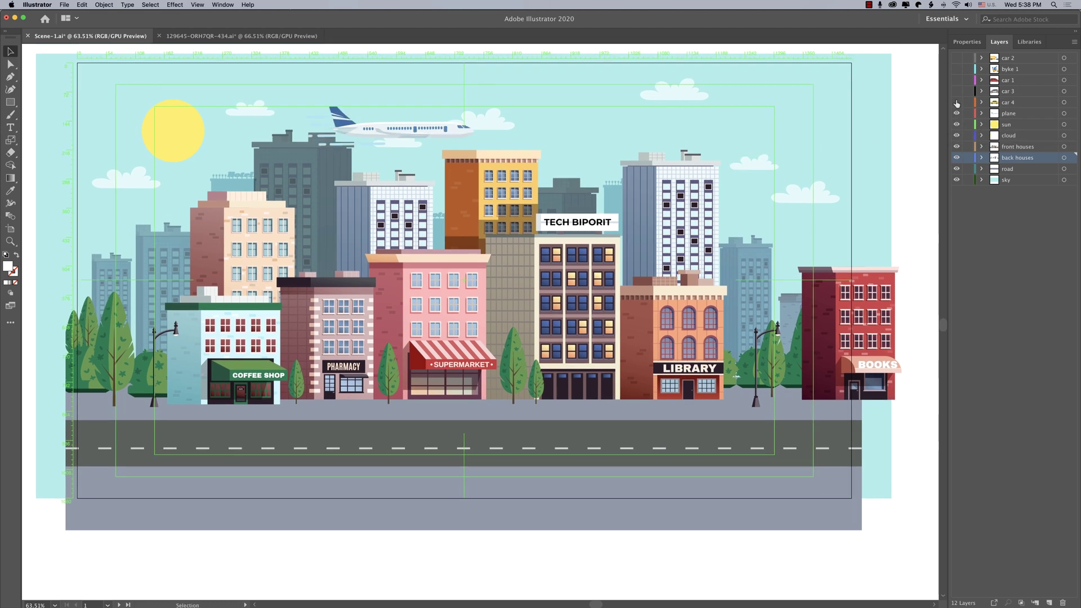
left_click(956, 102)
left_click(957, 91)
left_click(957, 80)
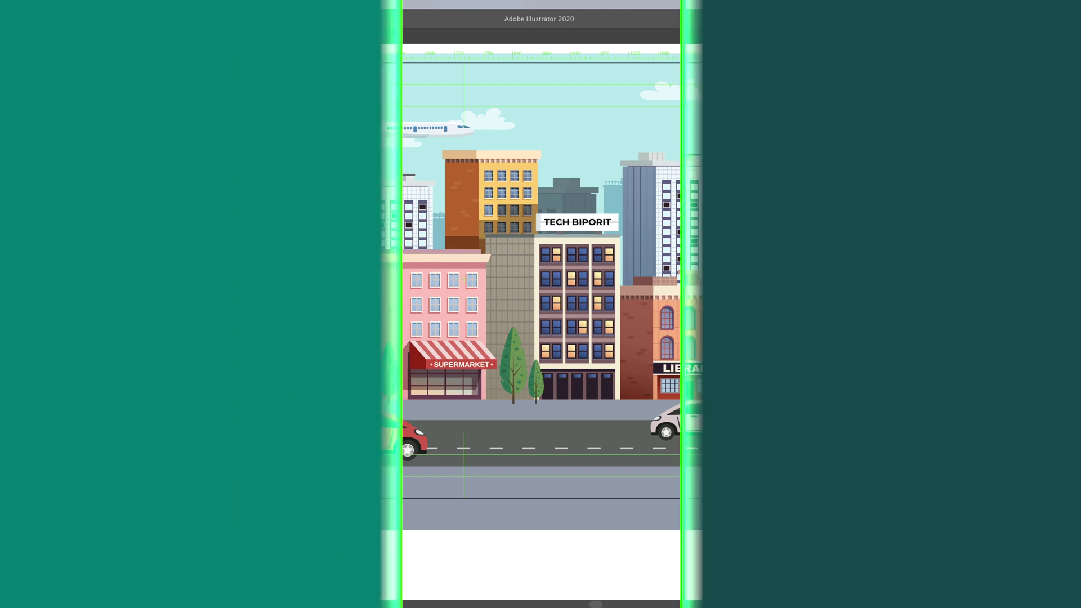